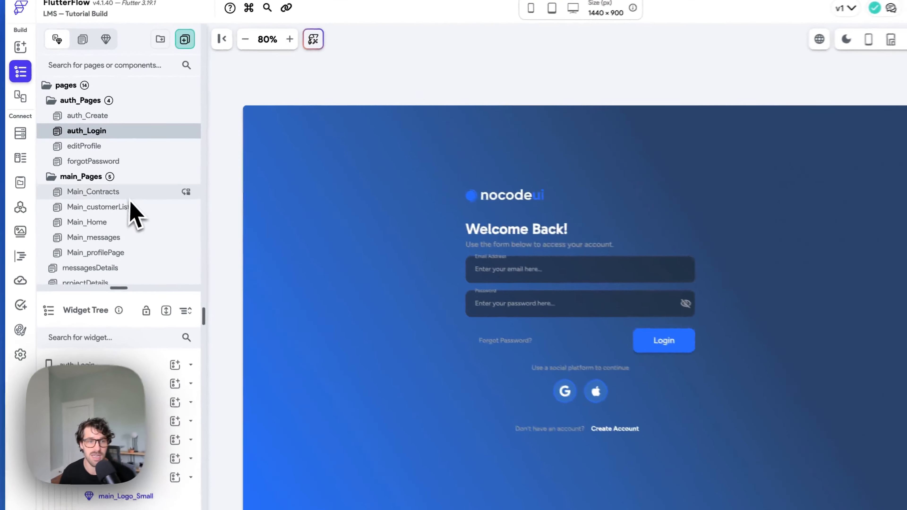
# Step: Open the Main_Contracts page from the main_Pages folder onto the canvas
pyautogui.click(89, 176)
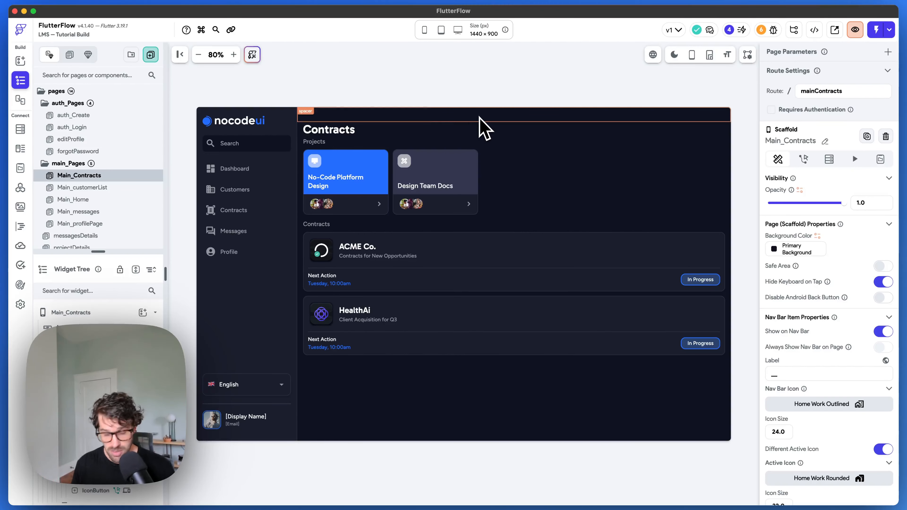
# Step: In Add Elements' Templates tab, collapse My Templates and expand FlutterFlow's Card Views collection
pyautogui.press('super+f')
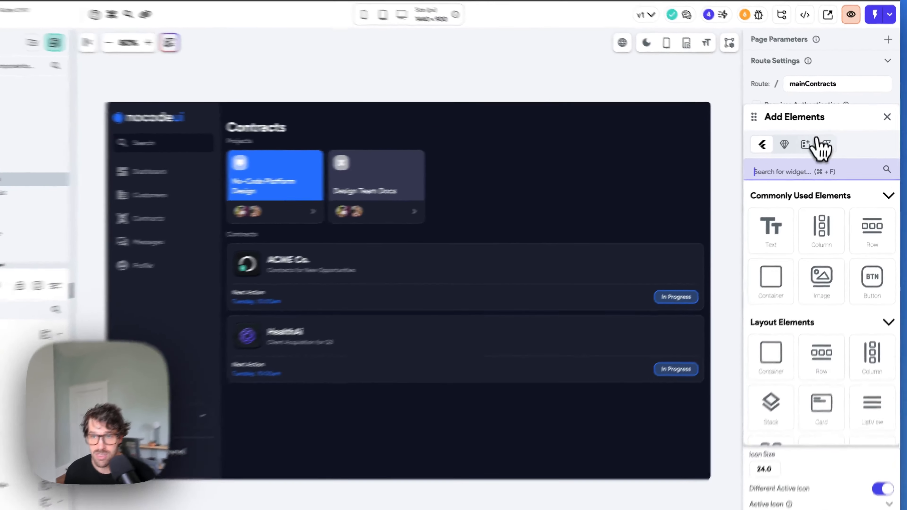
pyautogui.click(806, 144)
pyautogui.moveTo(754, 118); pyautogui.dragTo(690, 92)
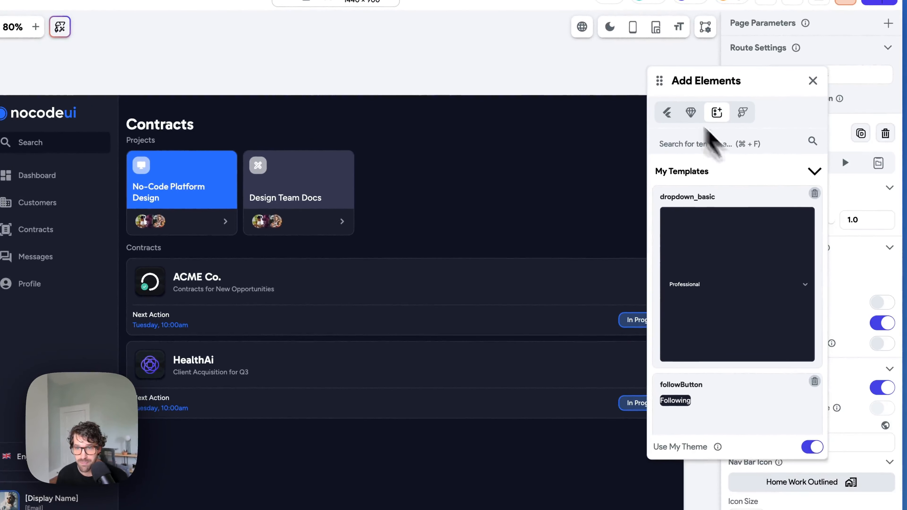
pyautogui.click(814, 171)
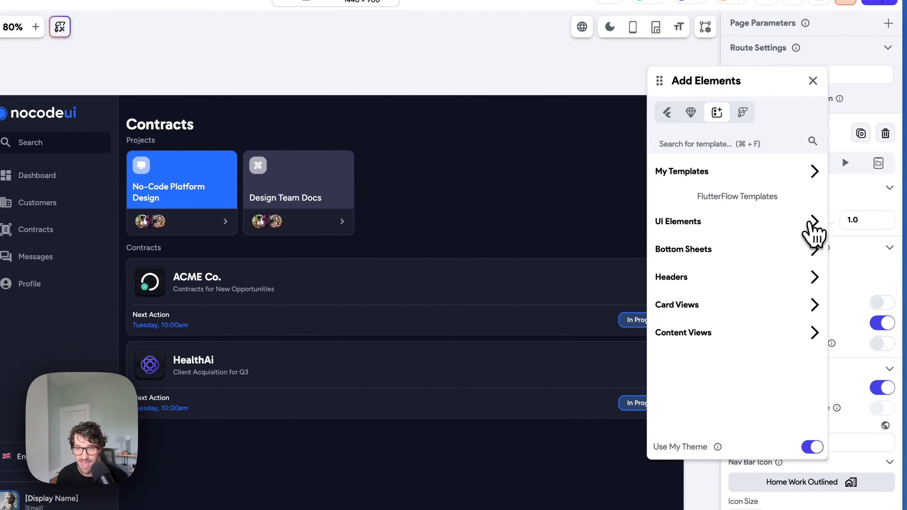
pyautogui.click(813, 223)
pyautogui.click(813, 222)
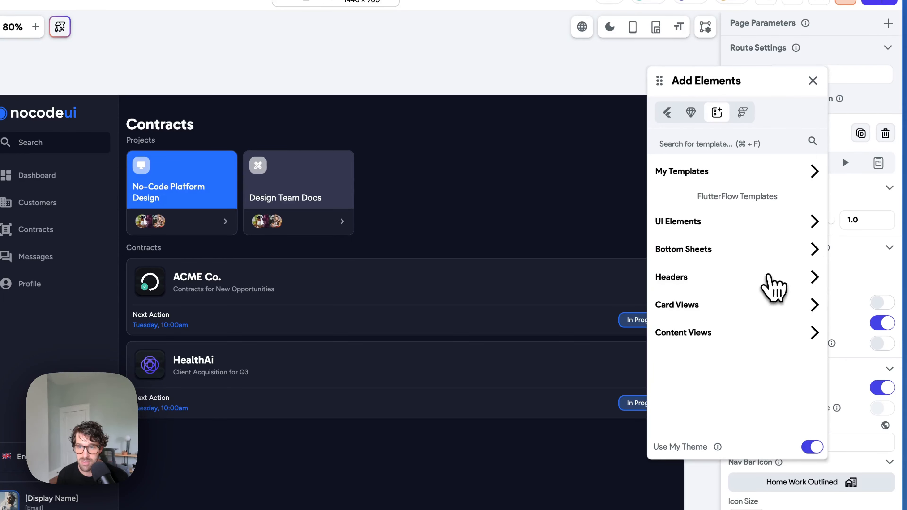
pyautogui.click(814, 304)
pyautogui.scroll(-5, 783, 270)
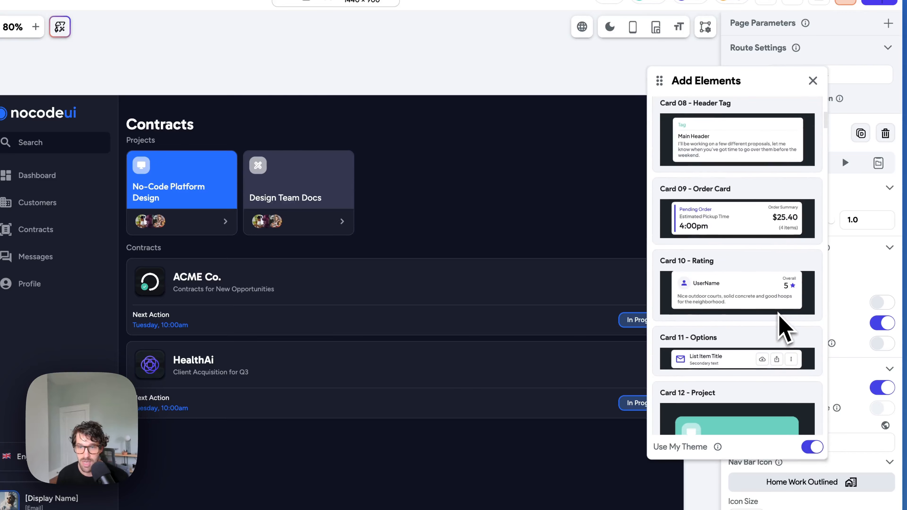
pyautogui.scroll(-5, 749, 229)
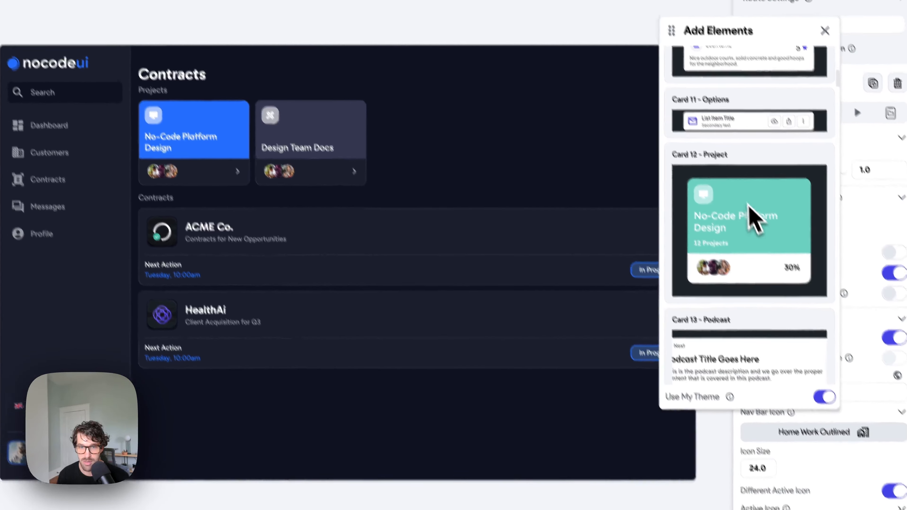
# Step: Drop the Card 12 - Project template into the Projects list beside Design Team Docs
pyautogui.moveTo(736, 200); pyautogui.dragTo(488, 156)
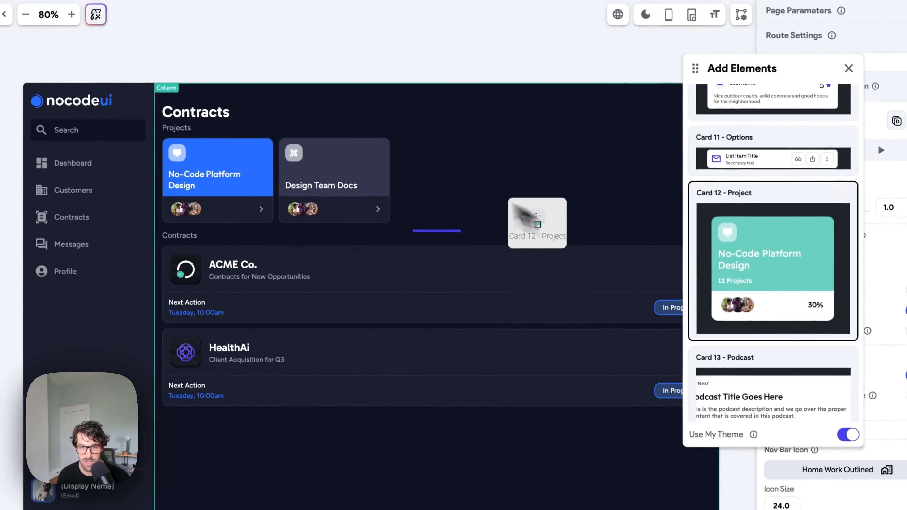
pyautogui.moveTo(536, 221); pyautogui.dragTo(428, 189)
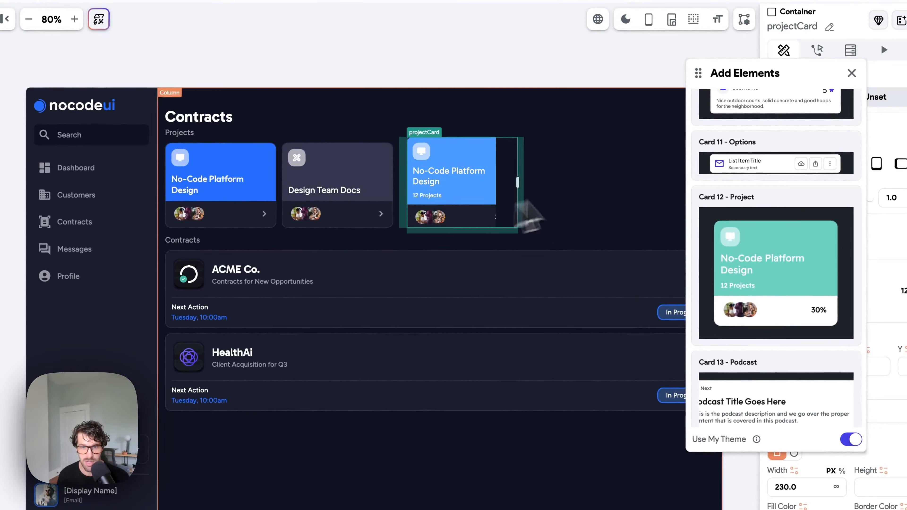
pyautogui.click(399, 231)
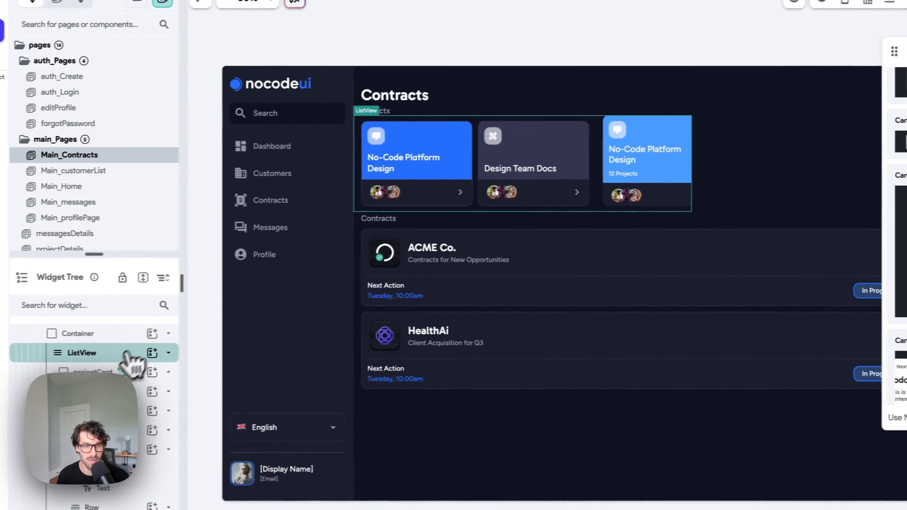
pyautogui.click(129, 332)
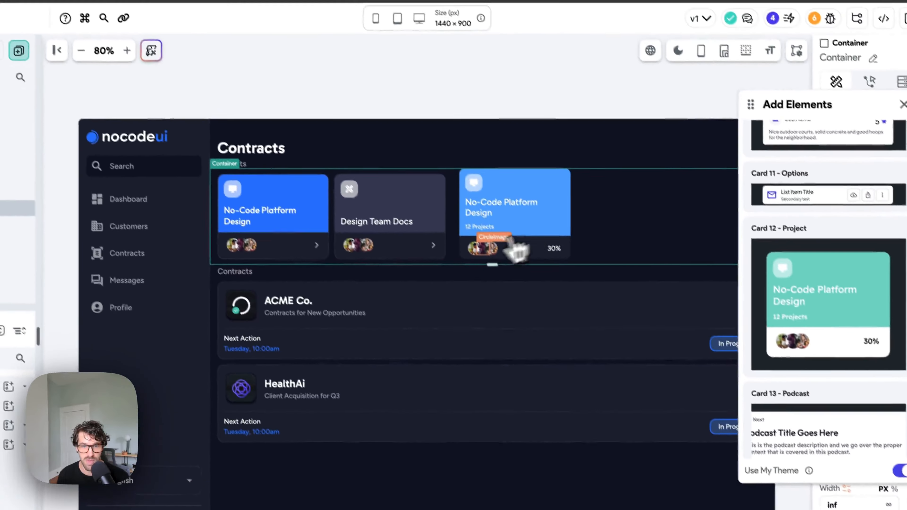
# Step: Toggle the canvas preview between dark and light mode, ending in light mode
pyautogui.click(678, 51)
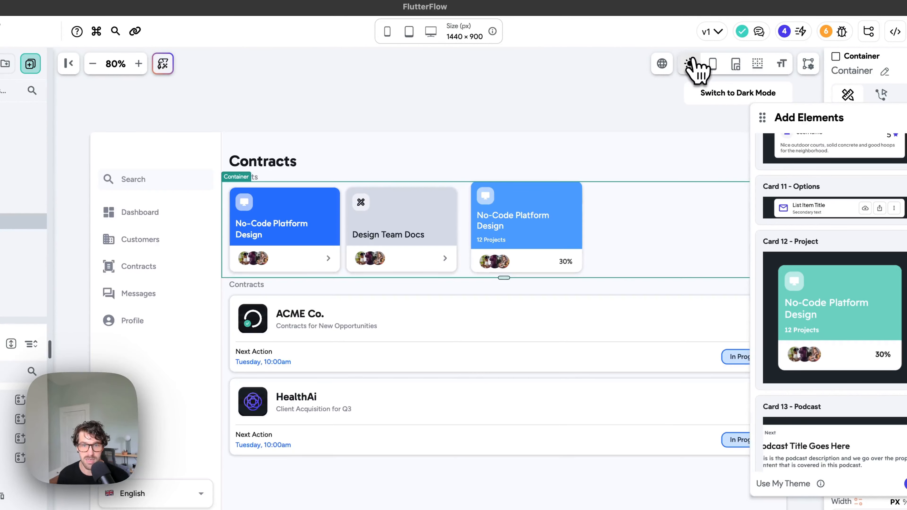
pyautogui.click(691, 62)
pyautogui.click(692, 63)
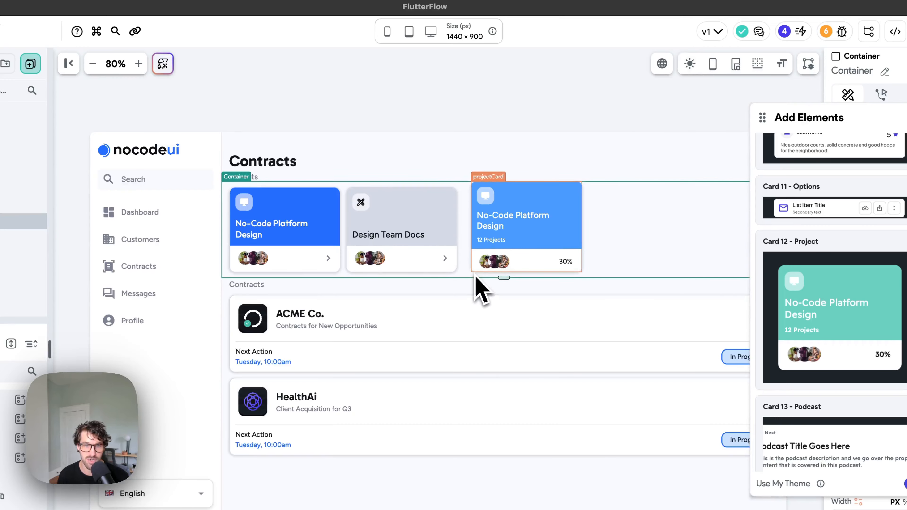
pyautogui.click(689, 63)
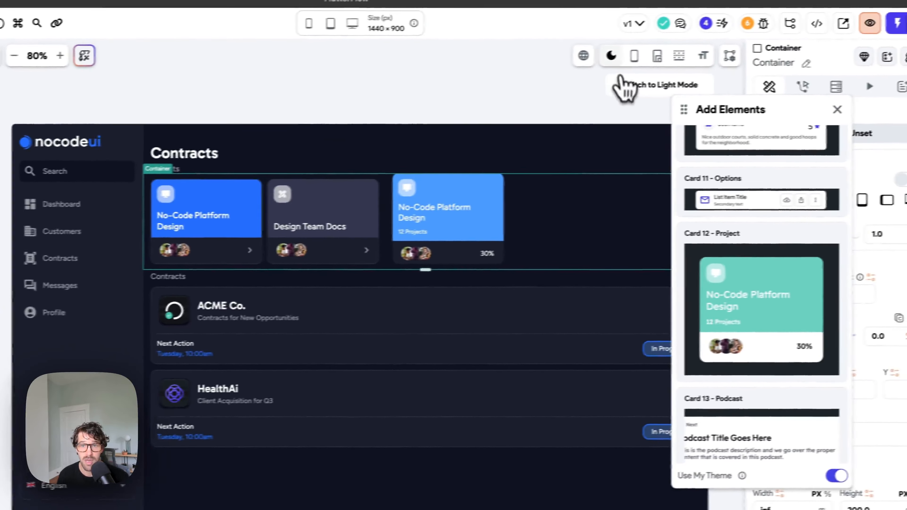
pyautogui.click(704, 50)
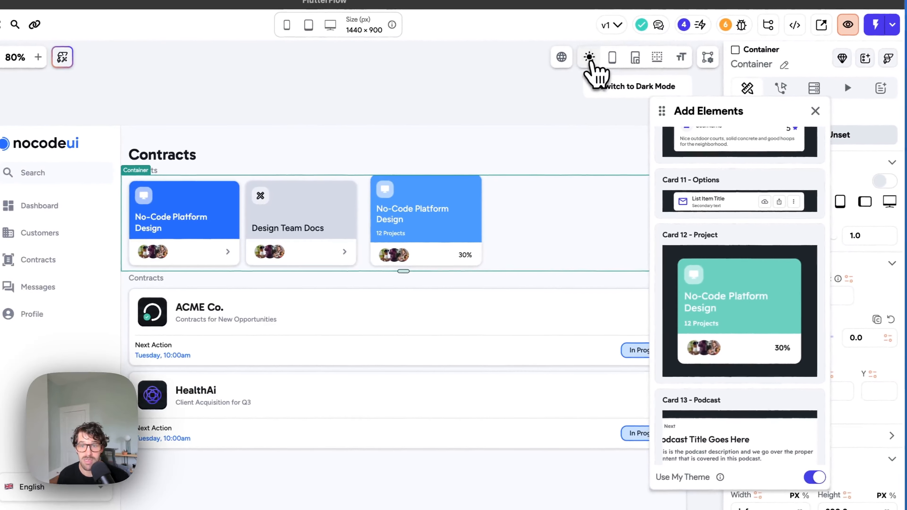
pyautogui.scroll(-10, 821, 291)
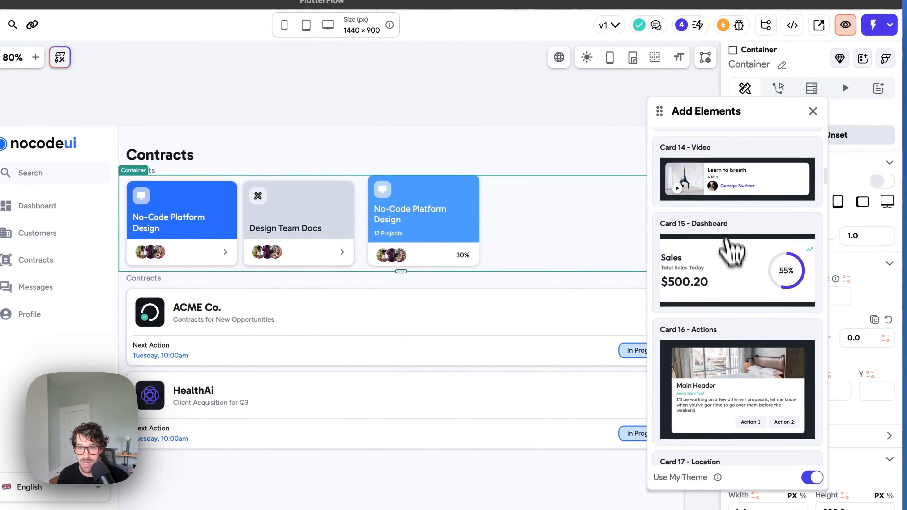
# Step: Place the Card 15 - Dashboard Sales card above the contracts and inspect its Sales texts
pyautogui.moveTo(735, 267); pyautogui.dragTo(355, 287)
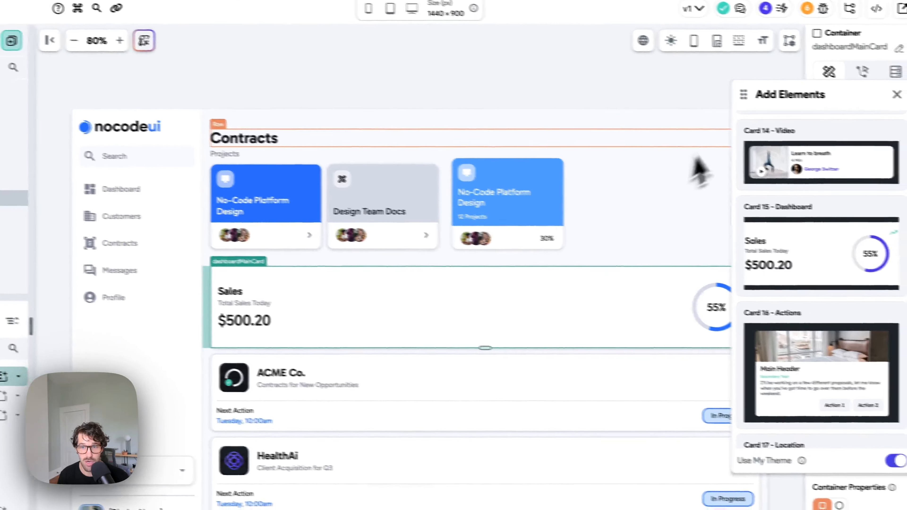
pyautogui.moveTo(743, 94); pyautogui.dragTo(799, 159)
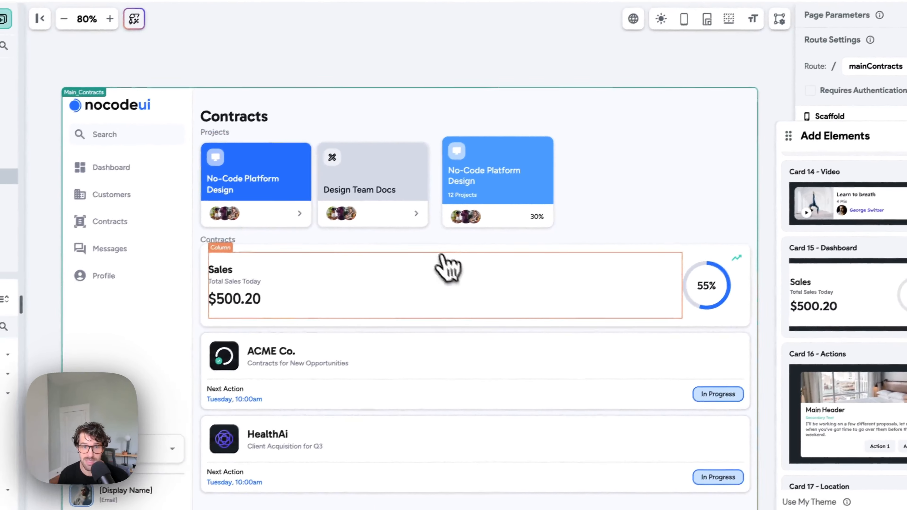
pyautogui.click(223, 270)
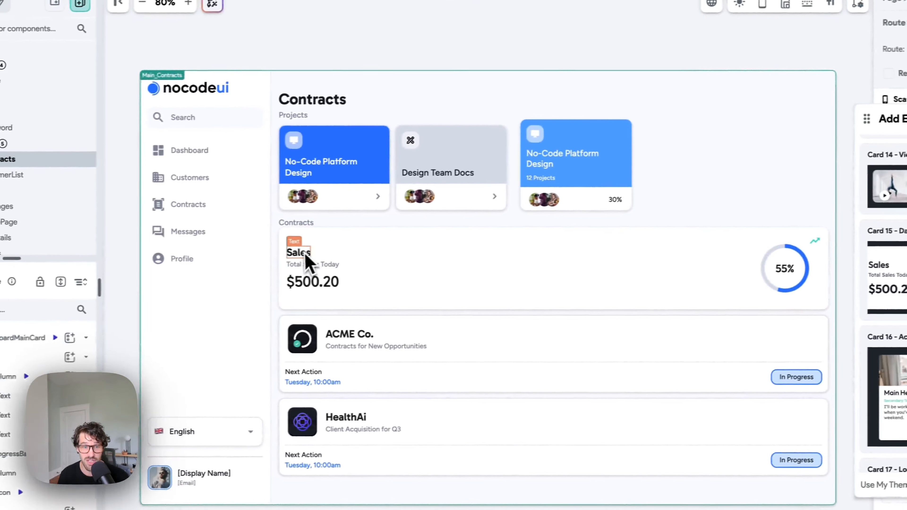
pyautogui.click(313, 265)
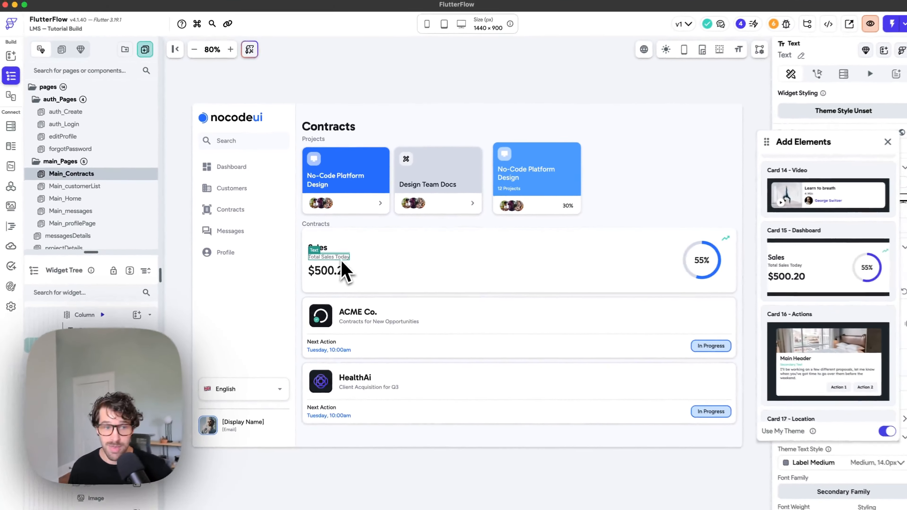
# Step: Inspect the dashboardMainCard container, then reselect the page itself
pyautogui.click(703, 251)
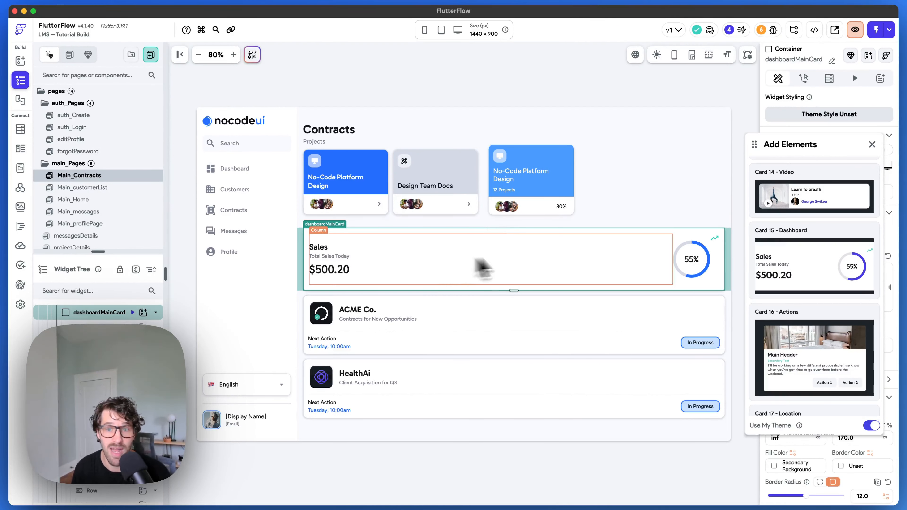
pyautogui.scroll(-2, 849, 244)
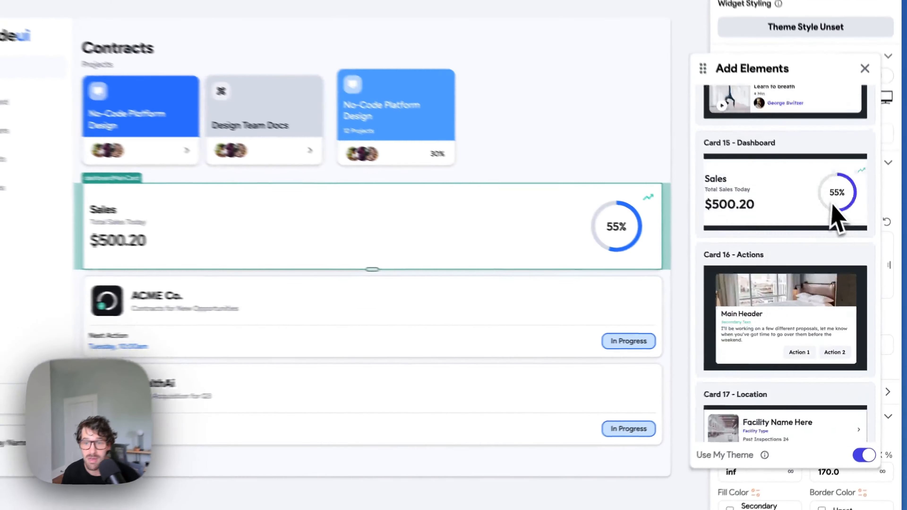
pyautogui.scroll(-10, 832, 214)
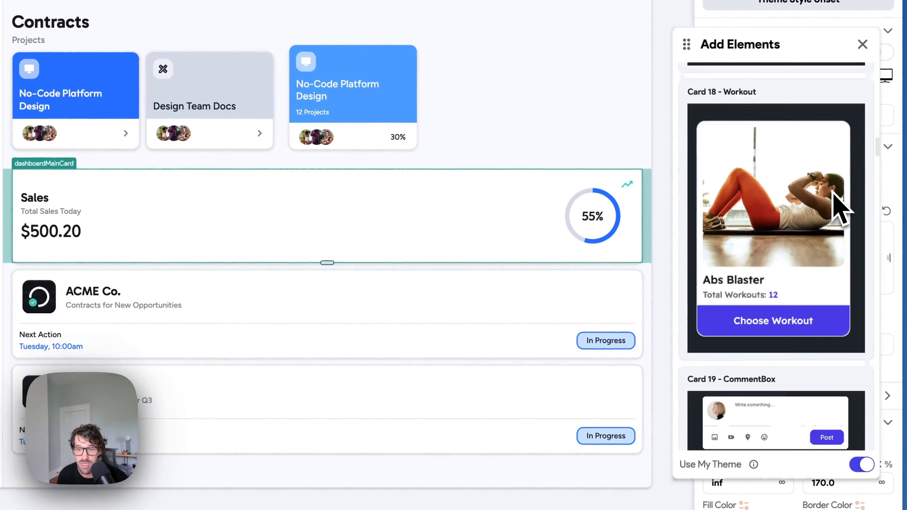
pyautogui.scroll(-10, 839, 210)
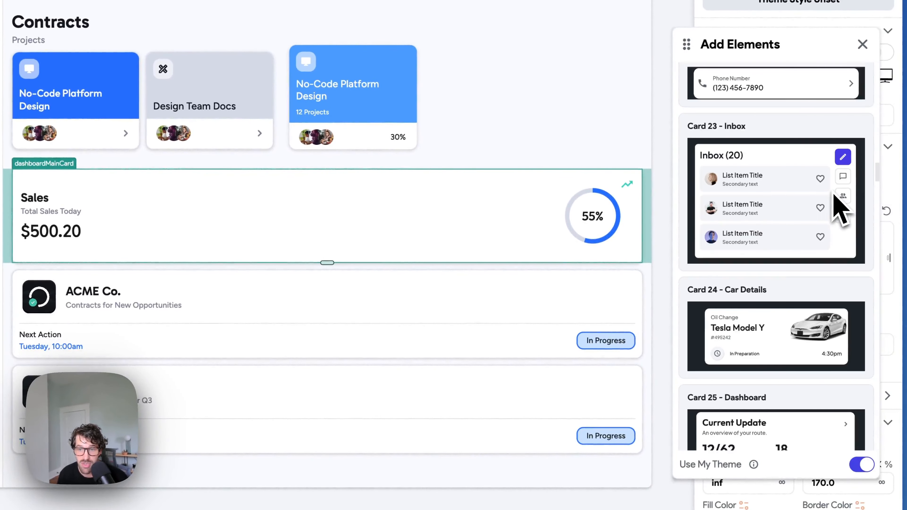
pyautogui.scroll(-10, 834, 200)
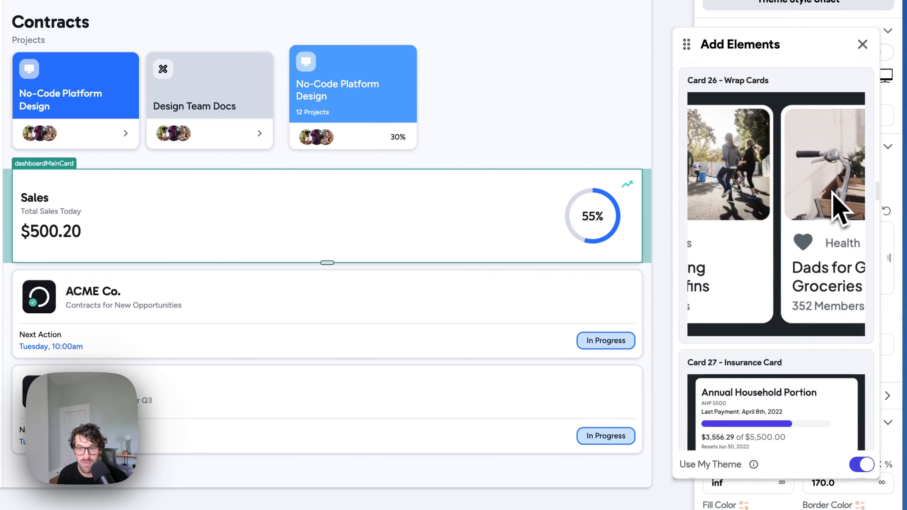
pyautogui.scroll(-5, 782, 200)
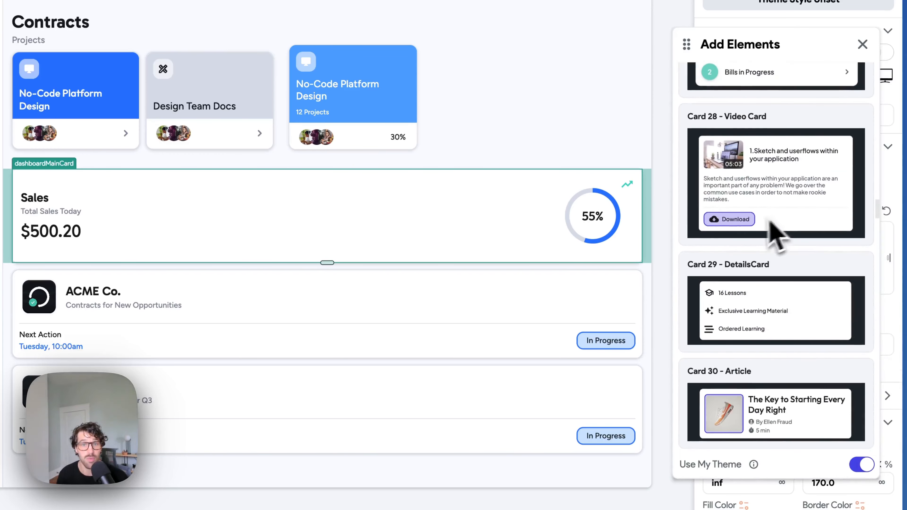
pyautogui.click(148, 9)
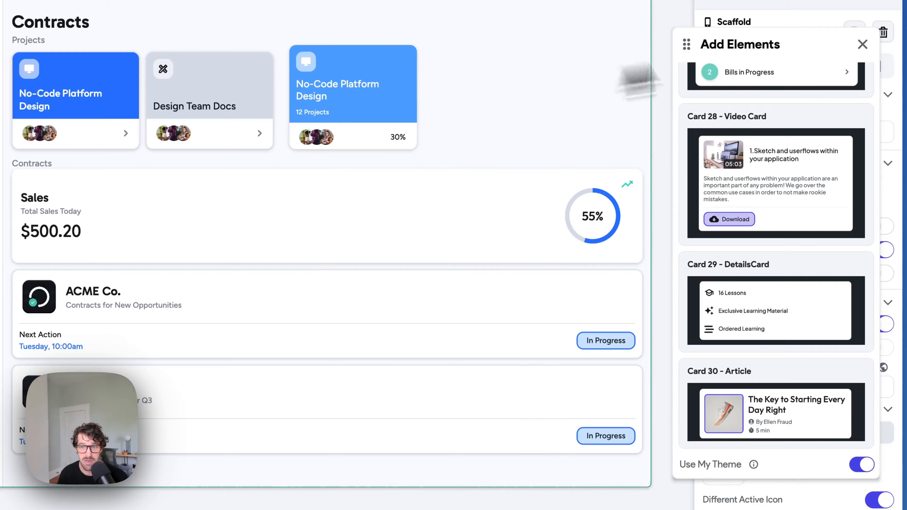
# Step: Close Add Elements and start a new page through the Cmd+K 'add' command
pyautogui.click(862, 44)
pyautogui.press('super+k')
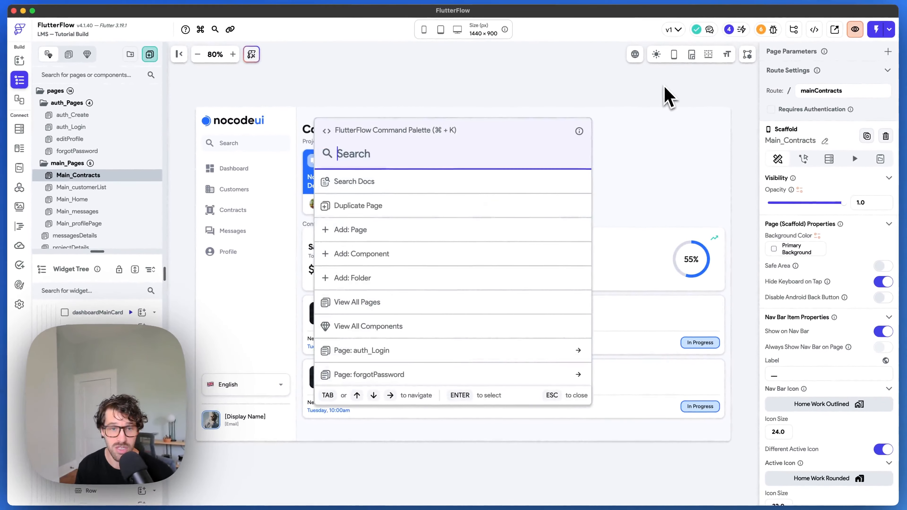
pyautogui.write('add')
pyautogui.press('Return')
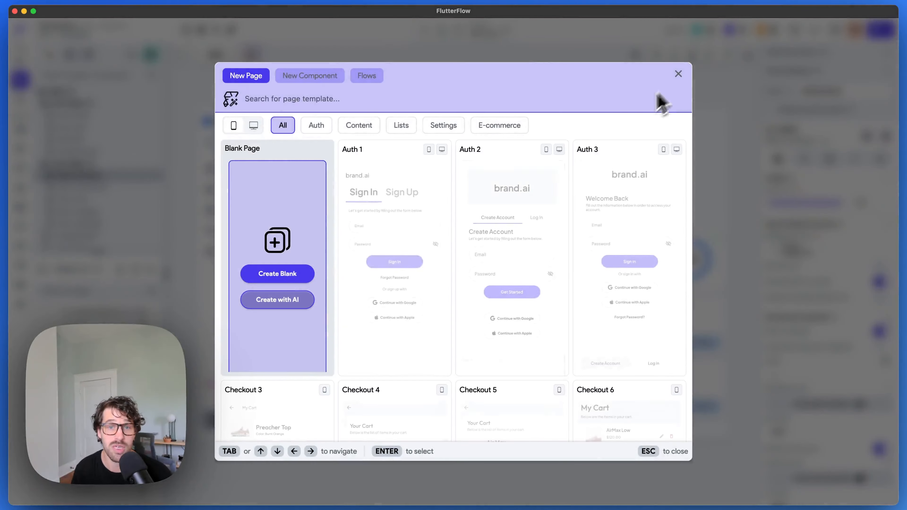
# Step: Choose the Create 04 - Task template with My Theme
pyautogui.scroll(-5, 480, 200)
pyautogui.scroll(-7, 475, 199)
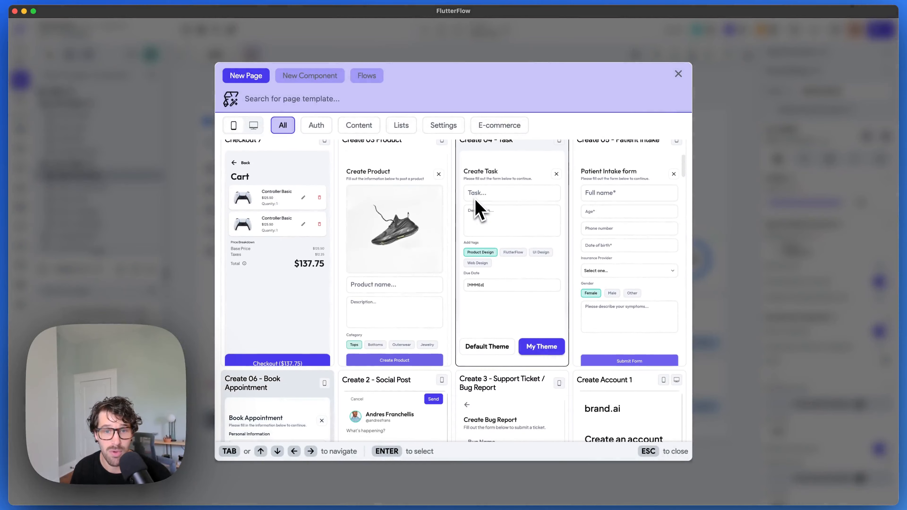
pyautogui.scroll(3, 475, 198)
pyautogui.scroll(-4, 476, 202)
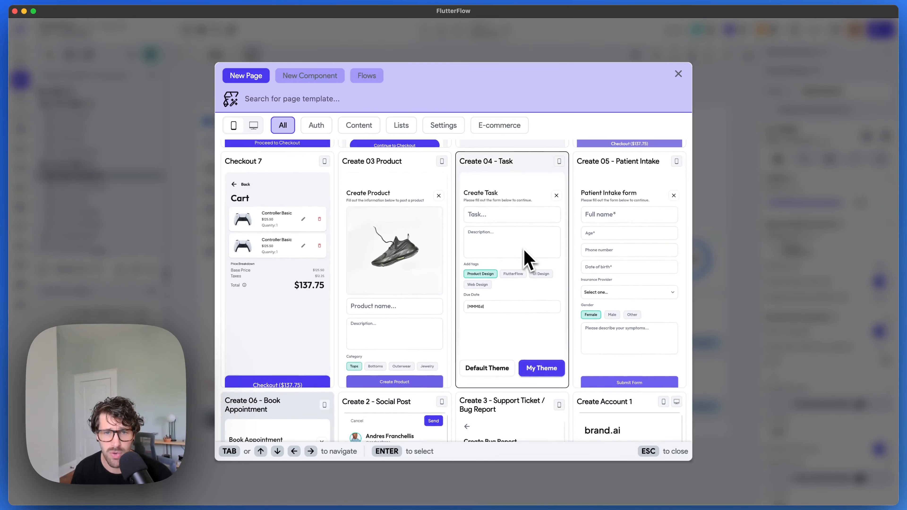
pyautogui.scroll(-1, 527, 256)
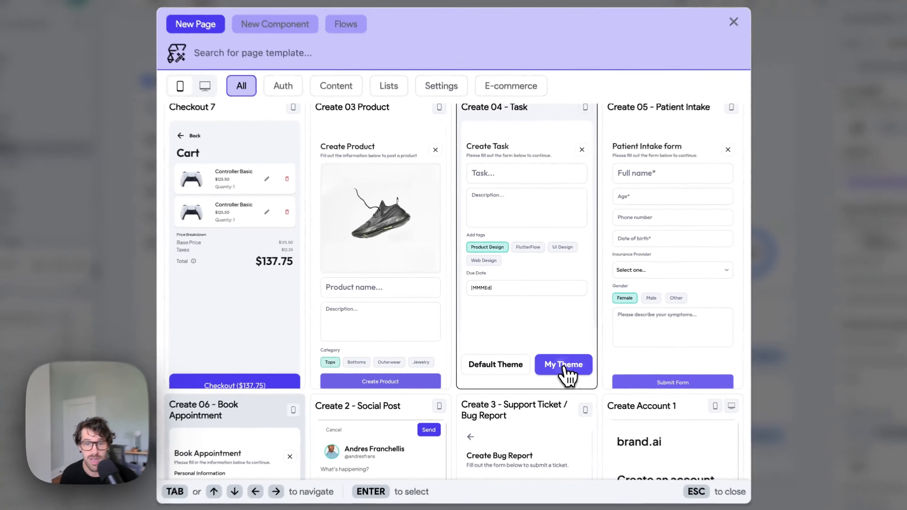
pyautogui.click(541, 350)
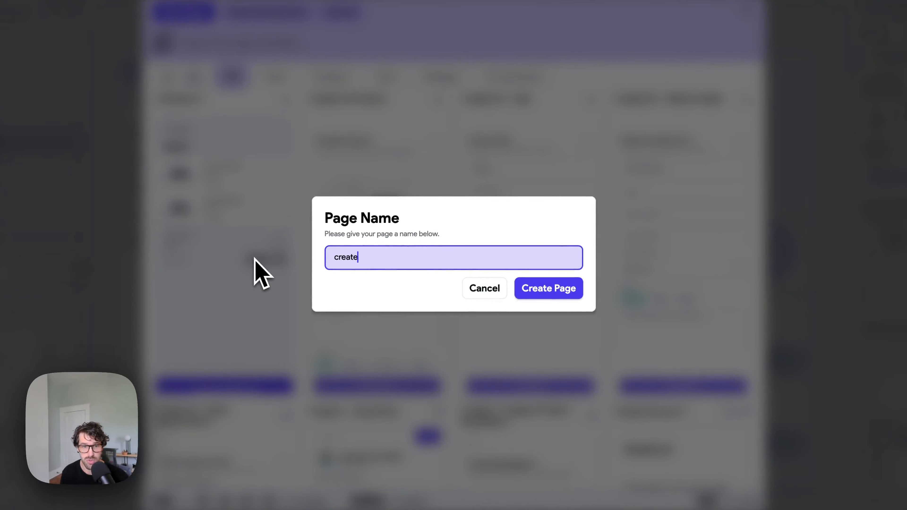
# Step: Create the createLesson page from the Create 04 - Task template
pyautogui.click(544, 290)
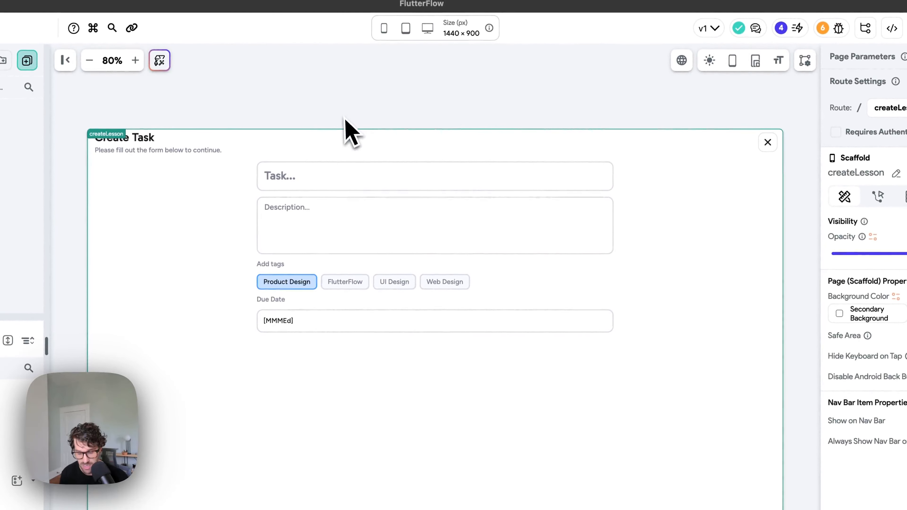
pyautogui.press('super+k')
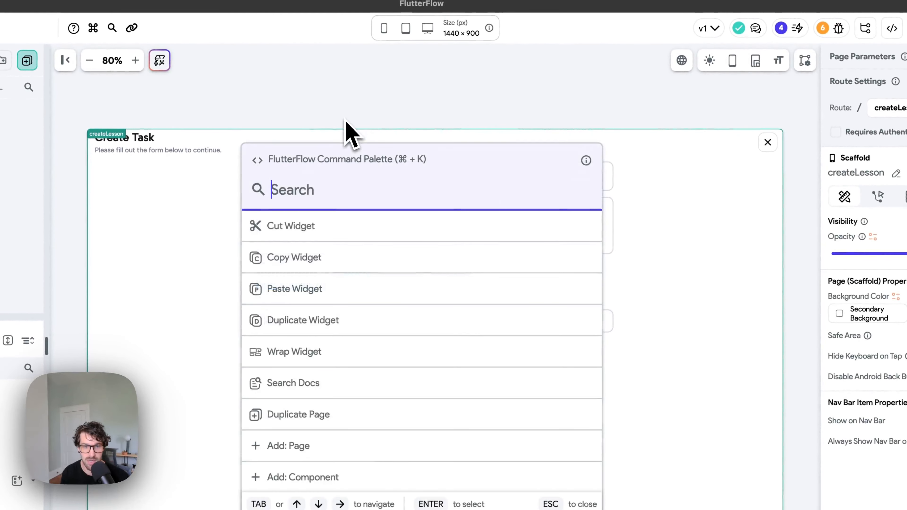
pyautogui.write('add')
pyautogui.press('Return')
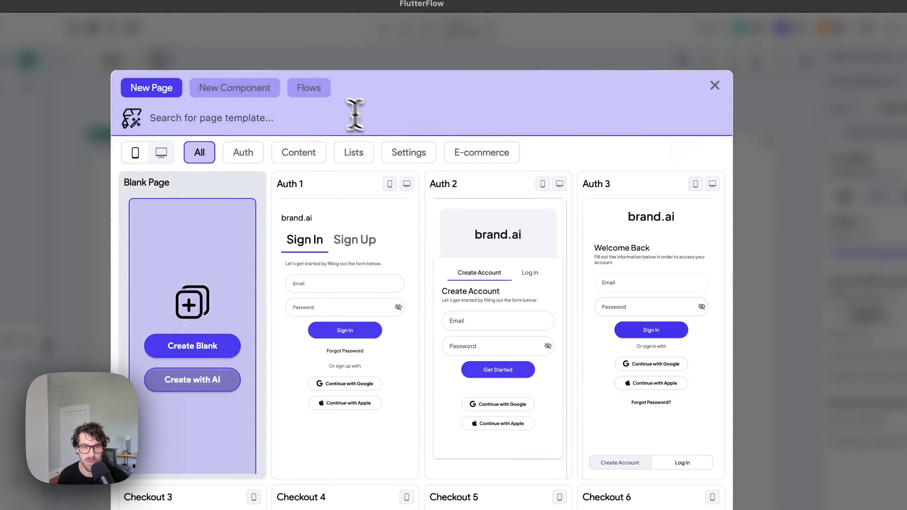
pyautogui.write('create')
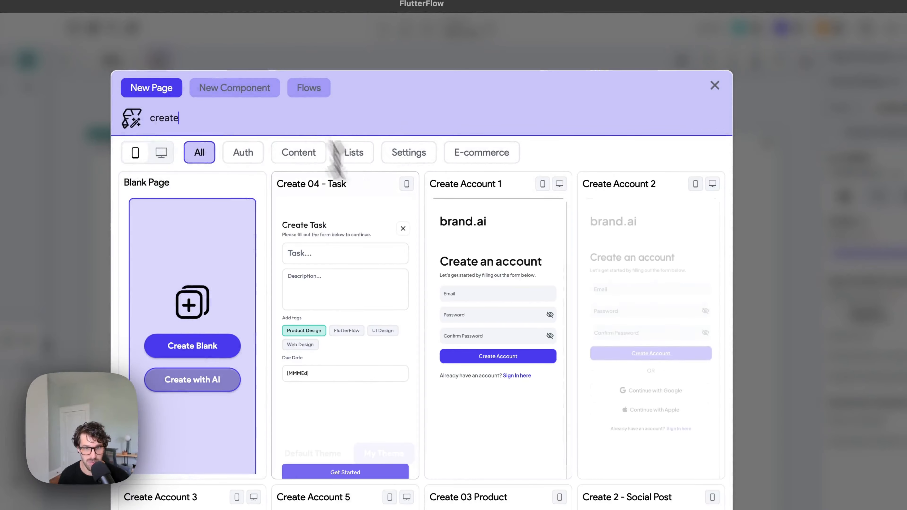
pyautogui.scroll(-3, 523, 314)
pyautogui.scroll(3, 538, 312)
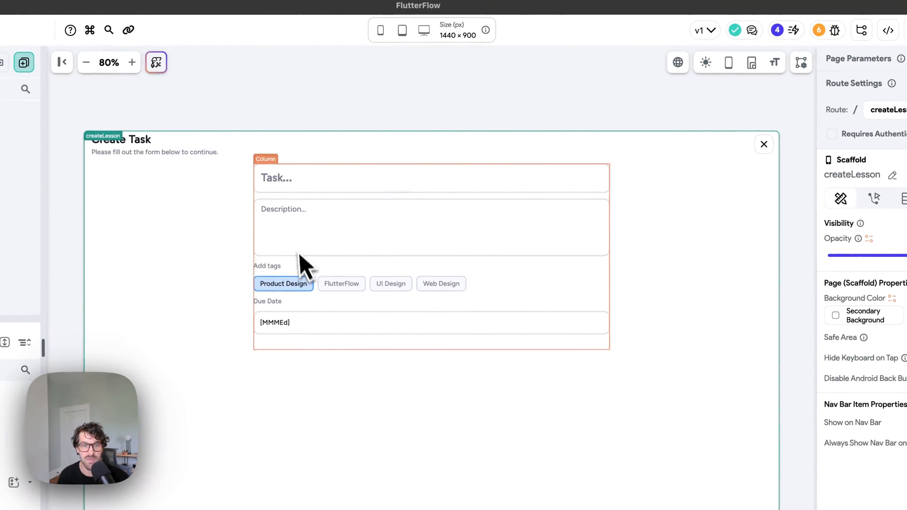
# Step: Preview the Create Task form at mobile size, zoomed to 110%, in dark and light mode
pyautogui.click(704, 62)
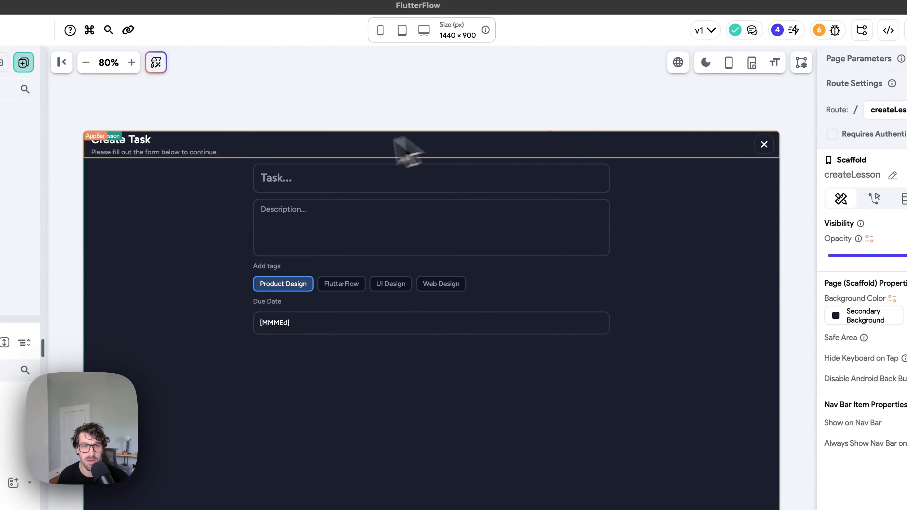
pyautogui.click(272, 182)
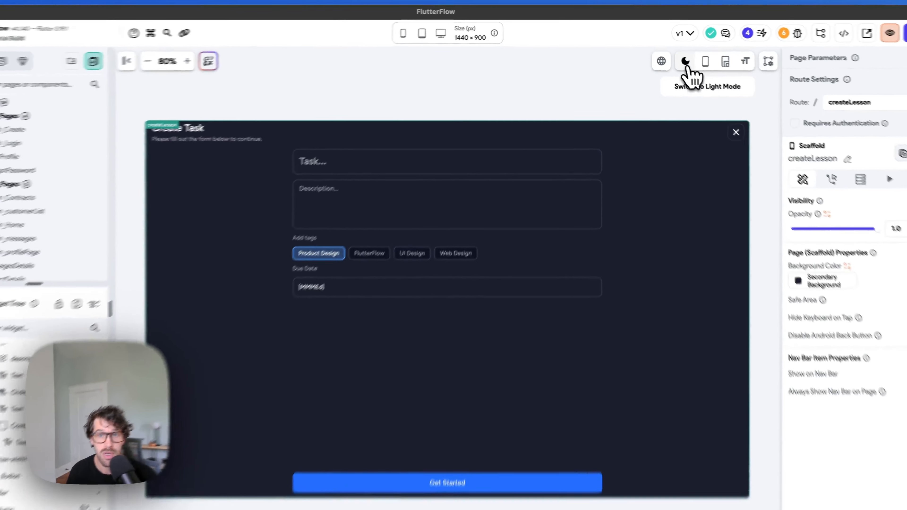
pyautogui.click(674, 55)
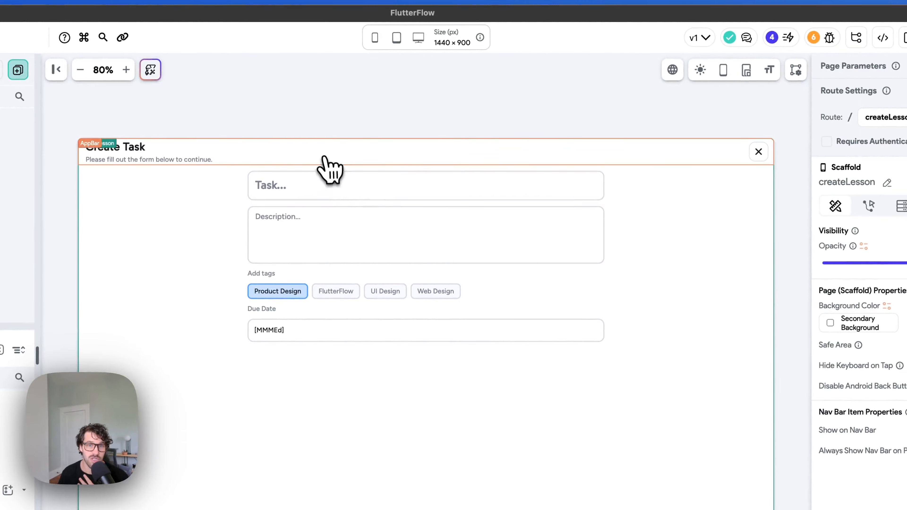
pyautogui.click(374, 37)
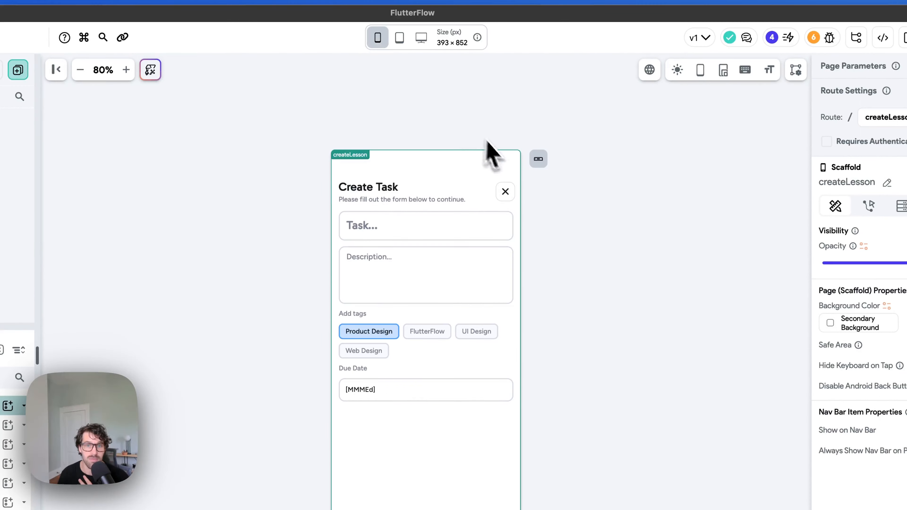
pyautogui.click(126, 70)
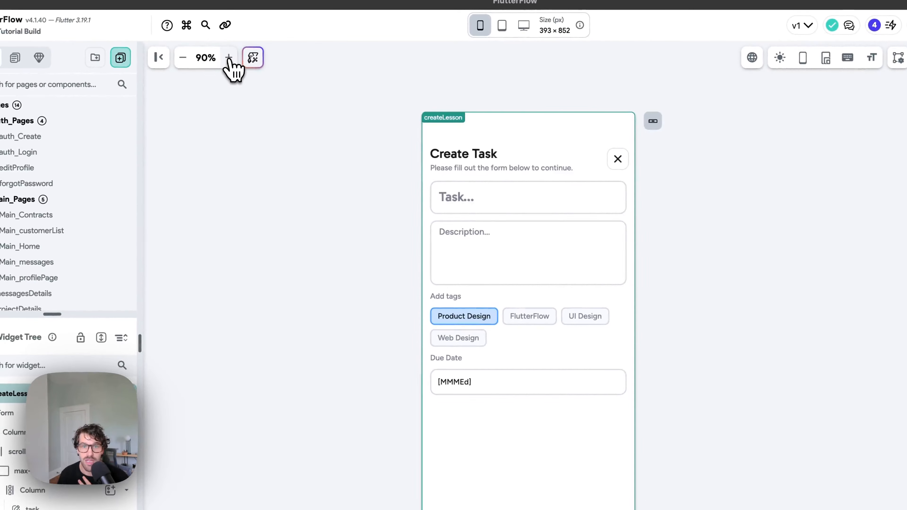
pyautogui.click(229, 58)
pyautogui.click(228, 58)
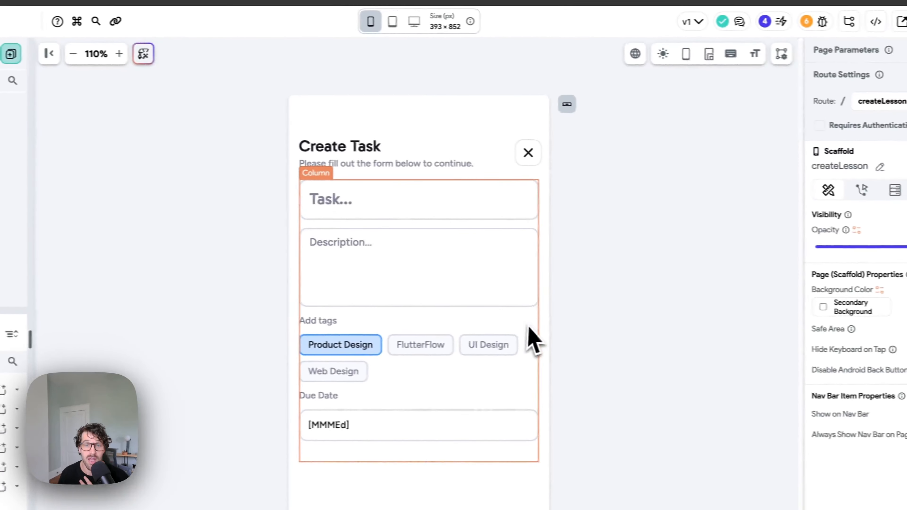
pyautogui.scroll(-1, 443, 312)
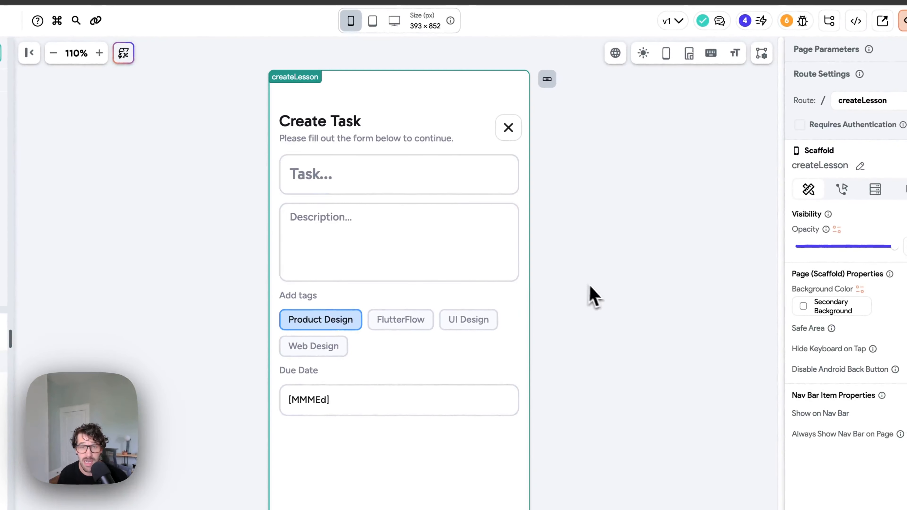
pyautogui.click(645, 54)
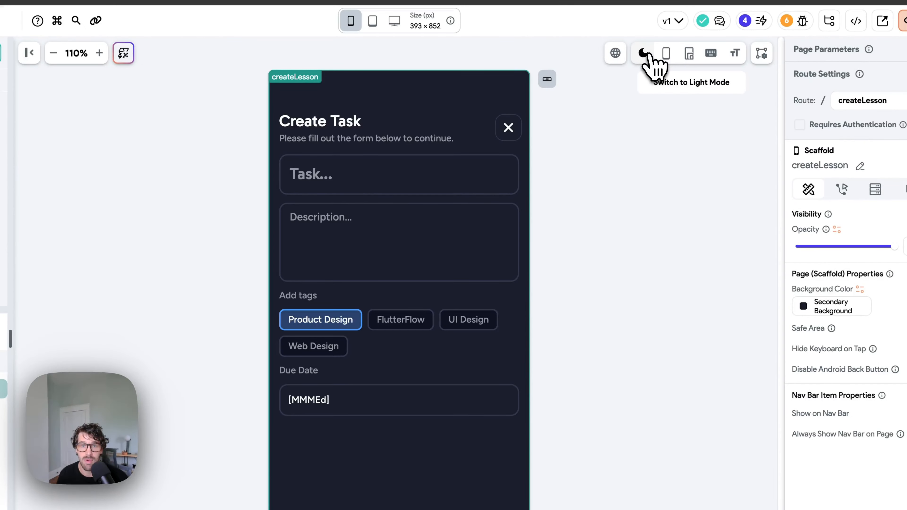
pyautogui.click(645, 53)
# Step: Reopen Add: Page via Cmd+K 'ad' and scroll the template gallery down to the Details templates
pyautogui.press('super+k')
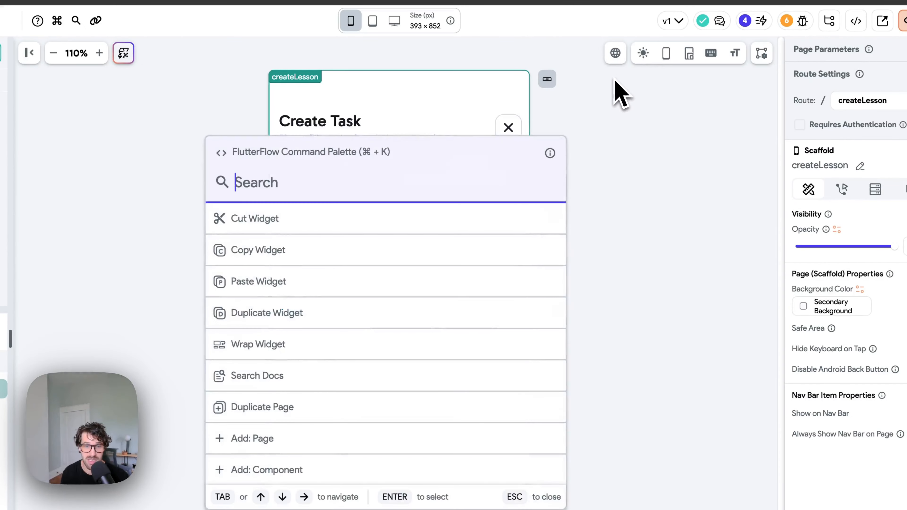
pyautogui.write('ad')
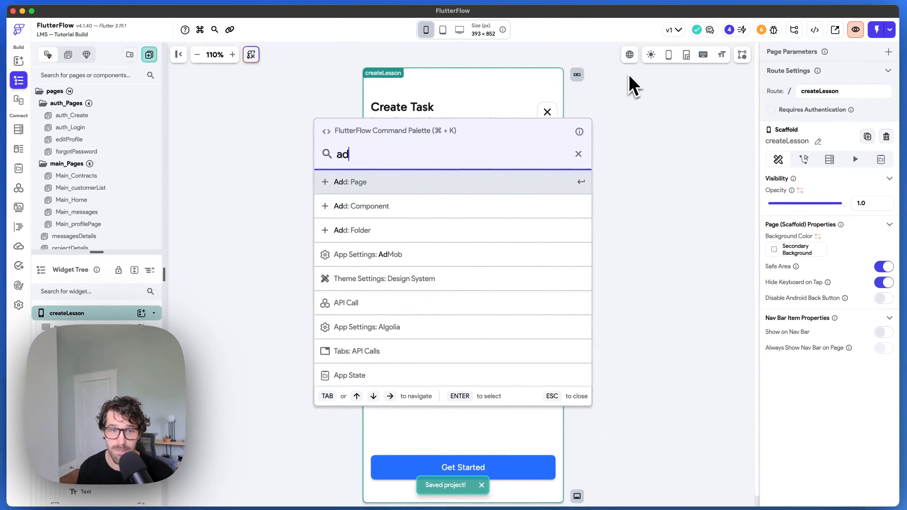
pyautogui.press('Return')
pyautogui.scroll(-10, 482, 197)
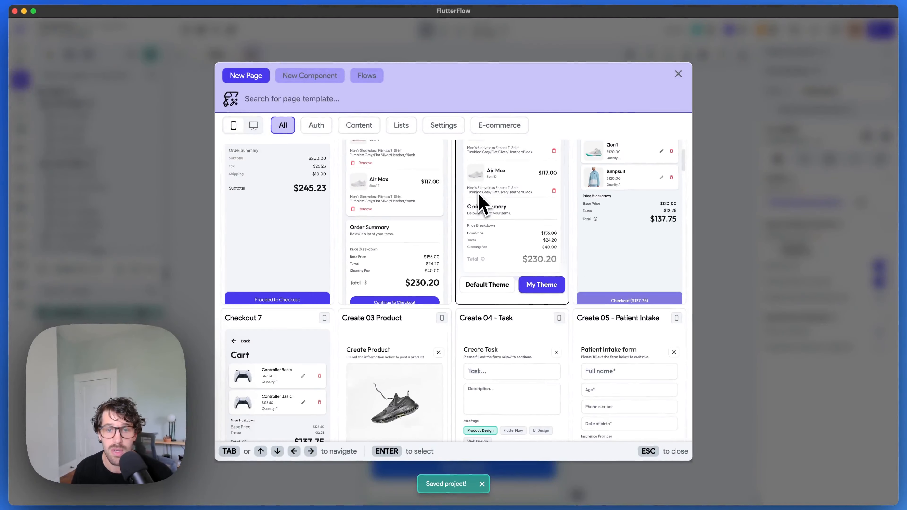
pyautogui.scroll(2, 480, 203)
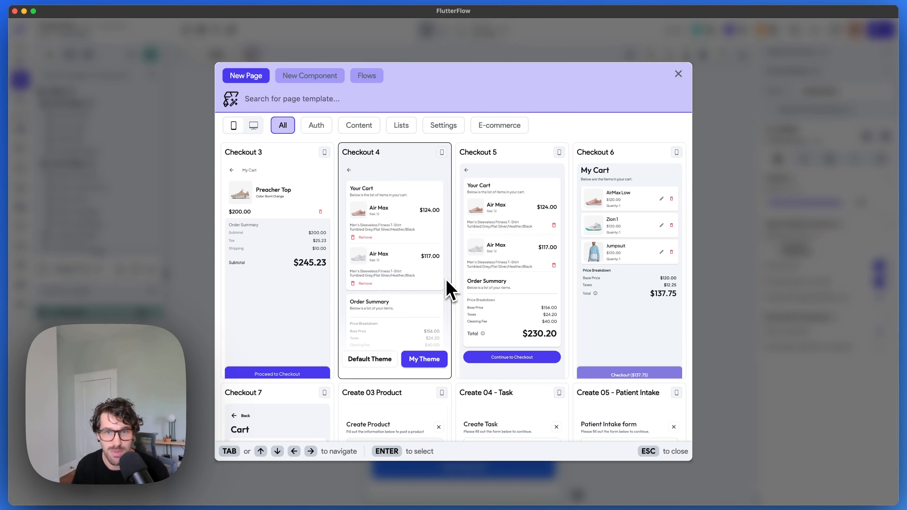
pyautogui.scroll(-10, 464, 293)
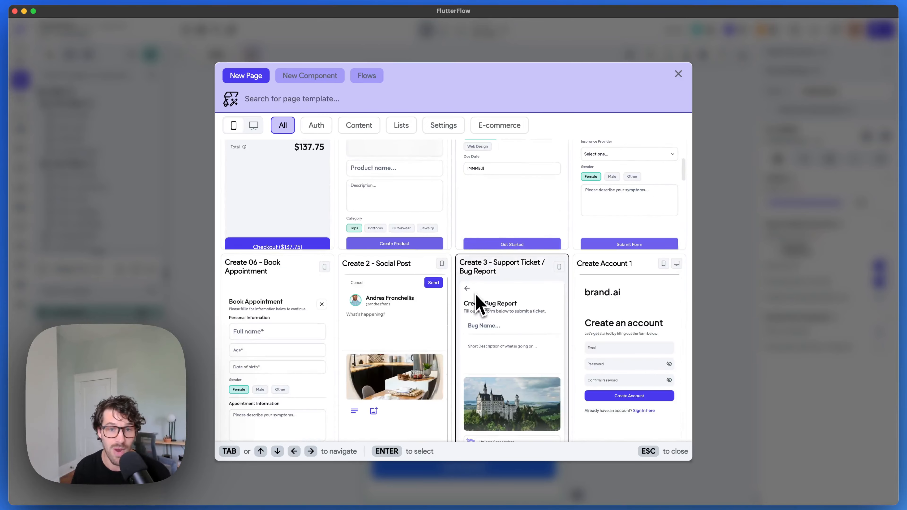
pyautogui.scroll(-3, 429, 247)
pyautogui.scroll(-4, 587, 223)
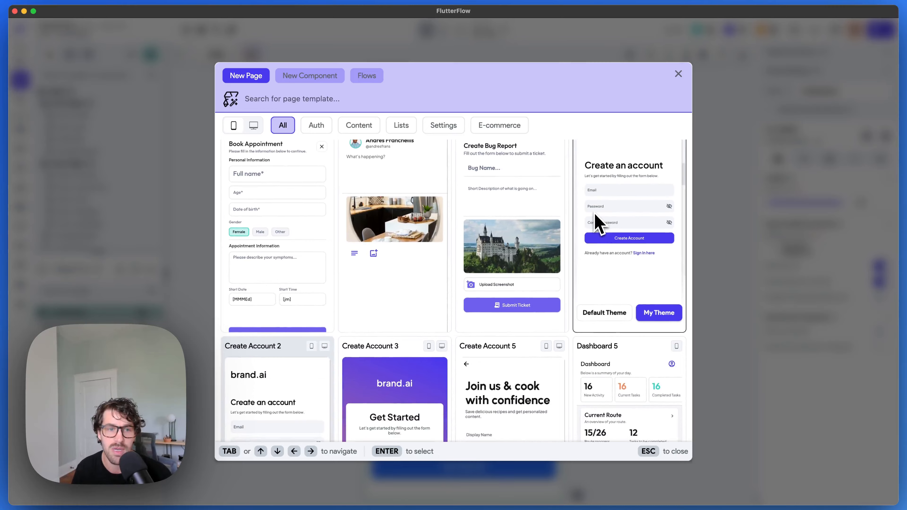
pyautogui.scroll(-3, 596, 224)
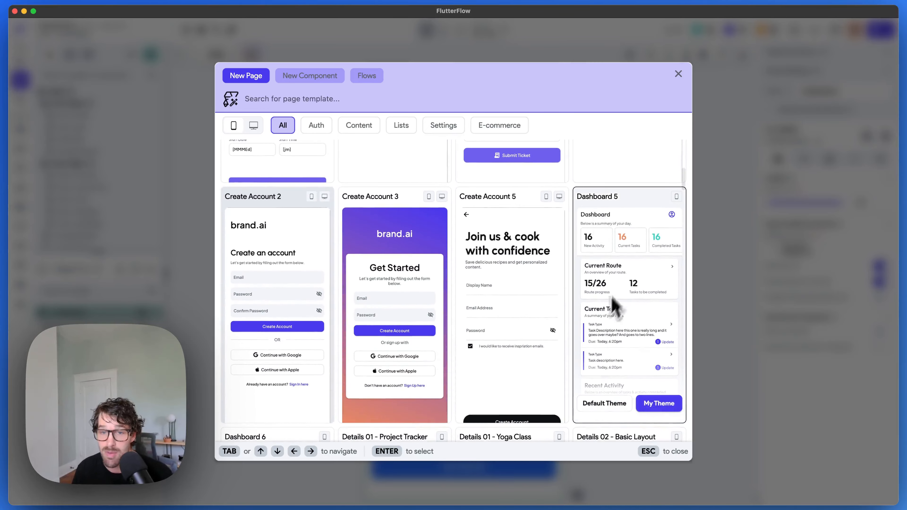
pyautogui.scroll(-8, 643, 262)
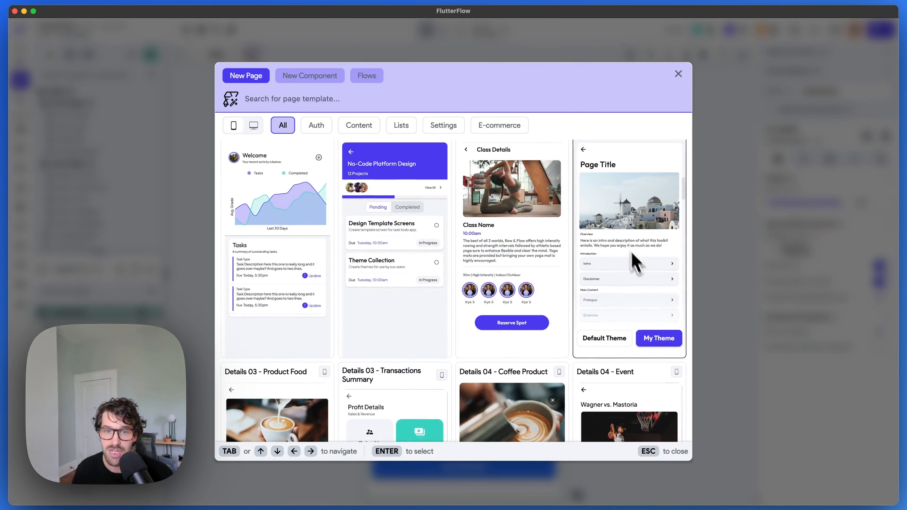
pyautogui.scroll(-2, 429, 228)
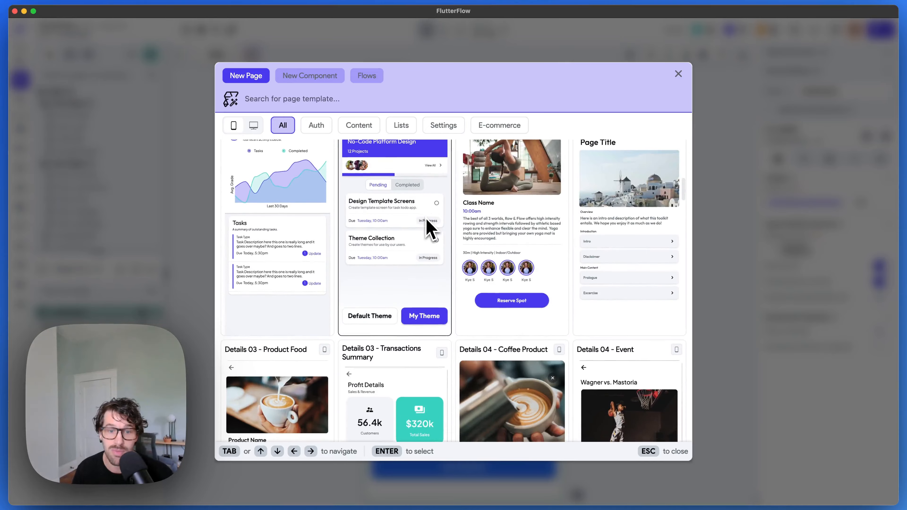
pyautogui.scroll(-10, 430, 229)
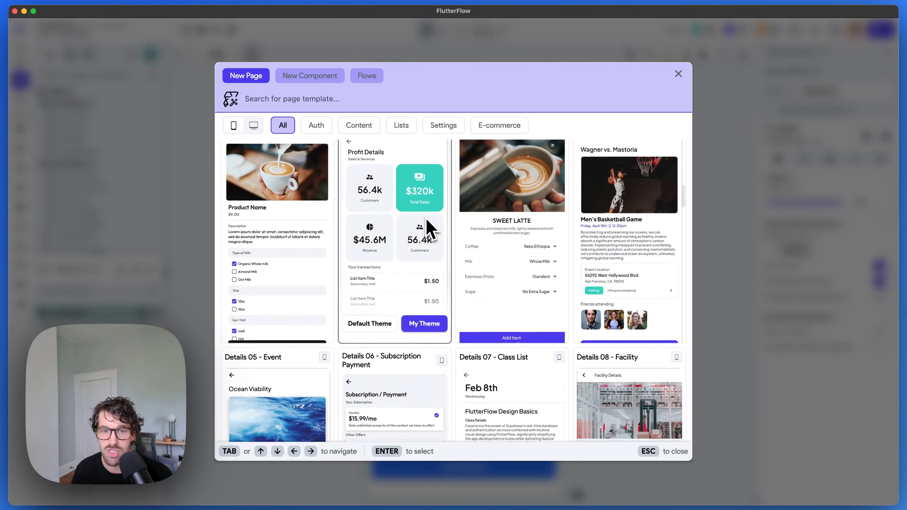
pyautogui.scroll(-10, 429, 211)
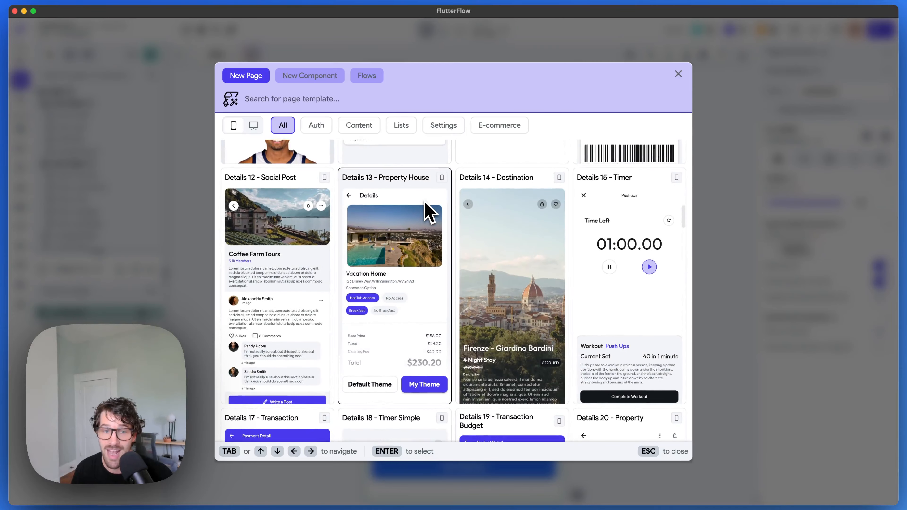
pyautogui.scroll(-1, 386, 240)
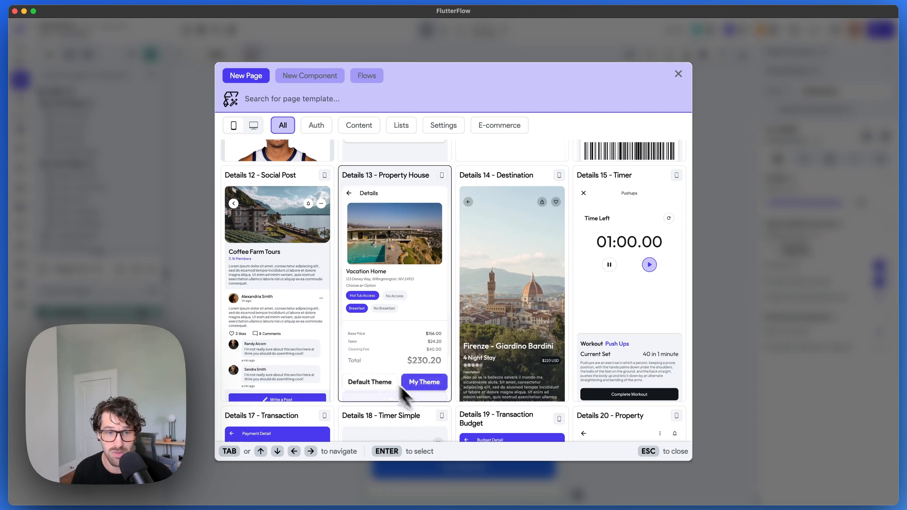
pyautogui.scroll(-1, 286, 292)
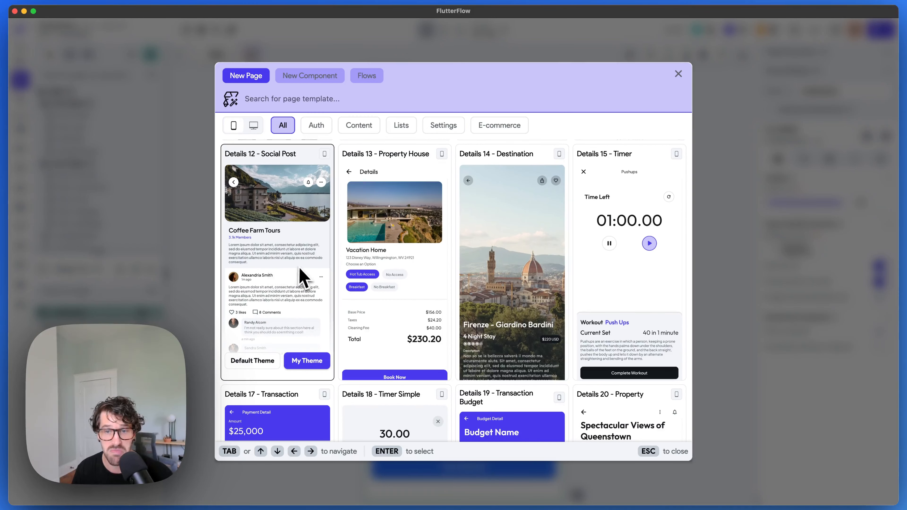
pyautogui.scroll(3, 302, 275)
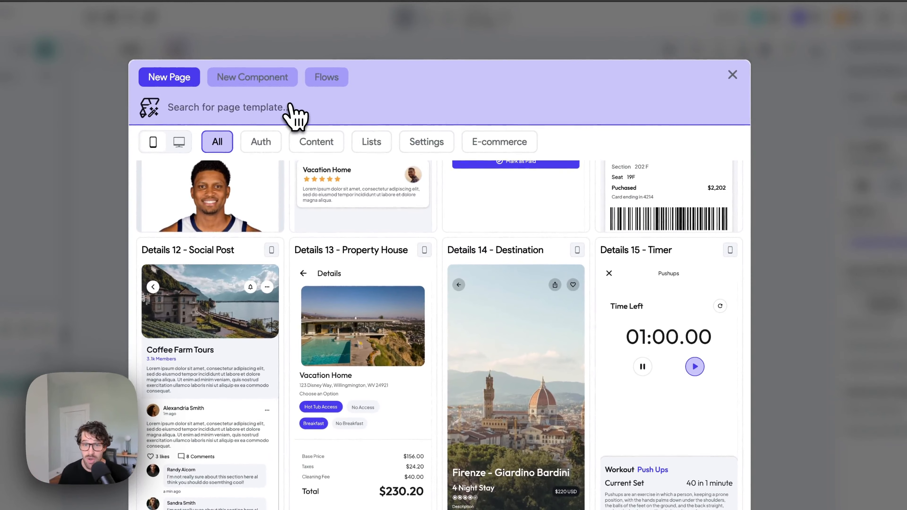
# Step: Switch to the Flows tab and scroll down to the Support Ticket flow card
pyautogui.click(326, 79)
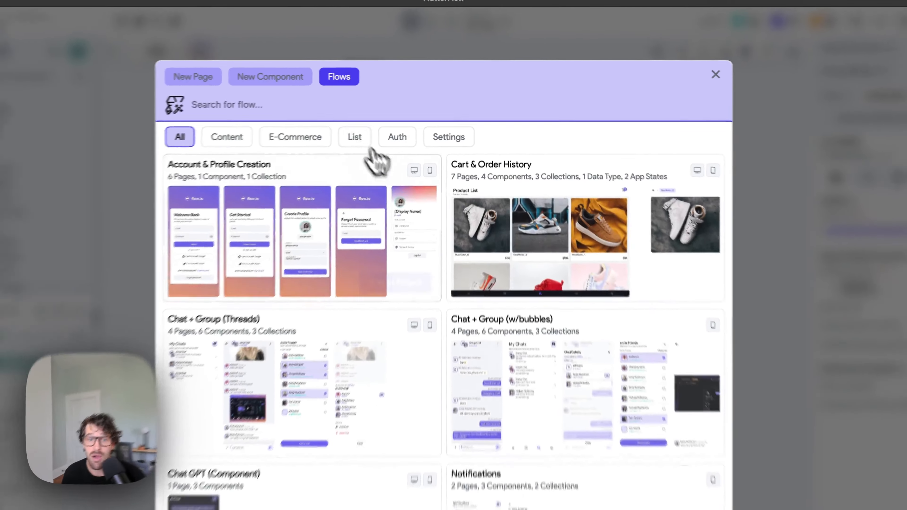
pyautogui.scroll(-1, 346, 231)
pyautogui.scroll(2, 345, 231)
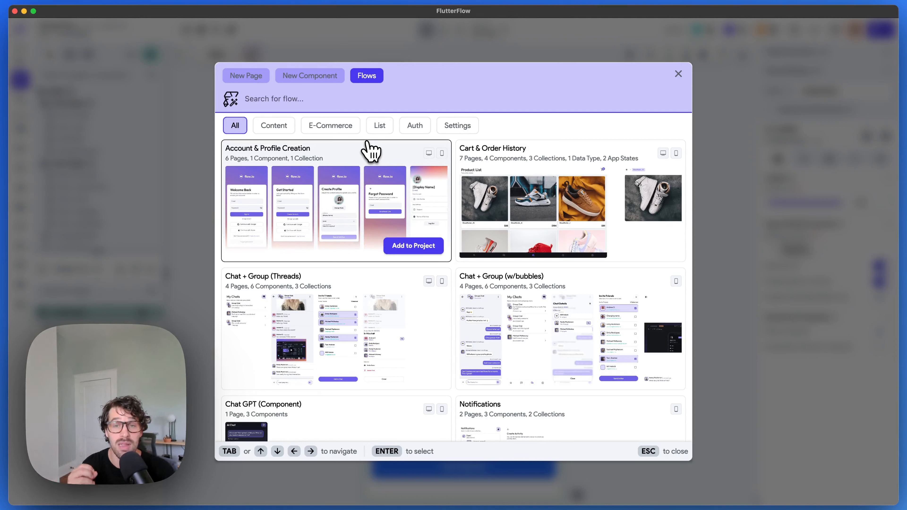
pyautogui.scroll(-3, 326, 266)
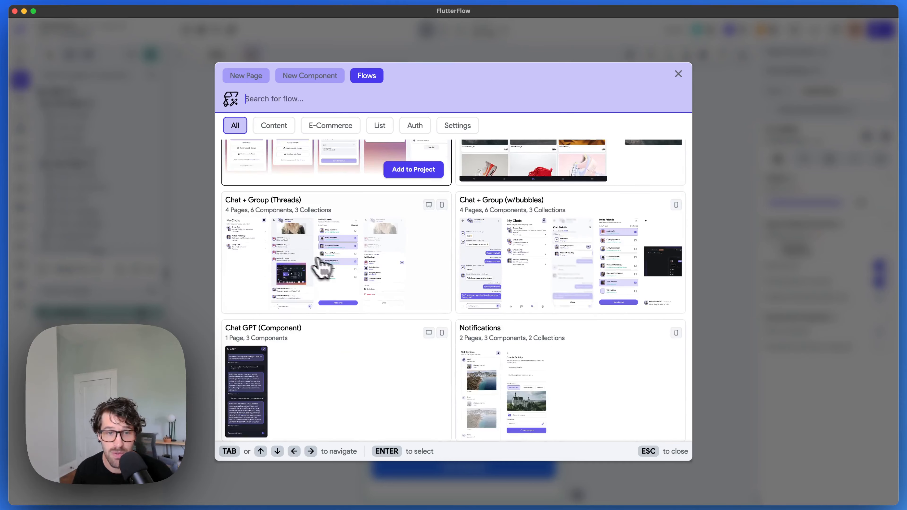
pyautogui.scroll(-1, 323, 268)
pyautogui.scroll(-1, 400, 339)
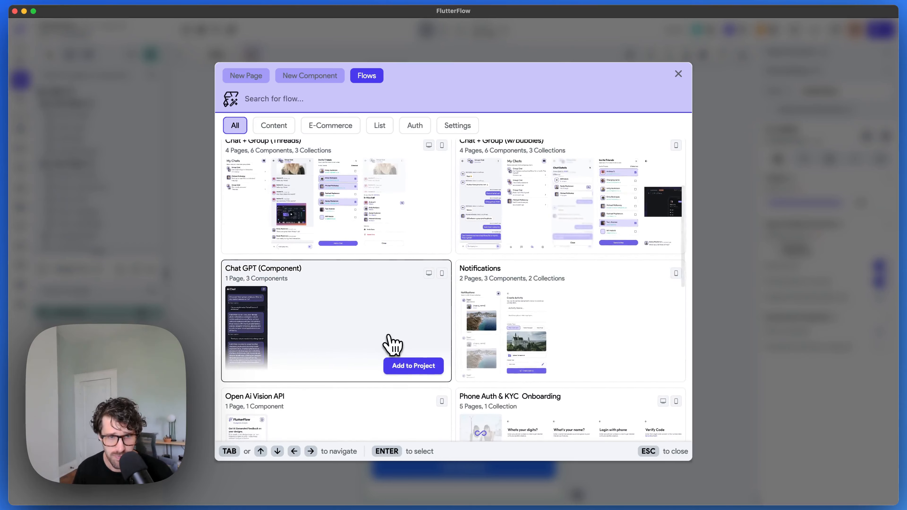
pyautogui.scroll(-3, 533, 325)
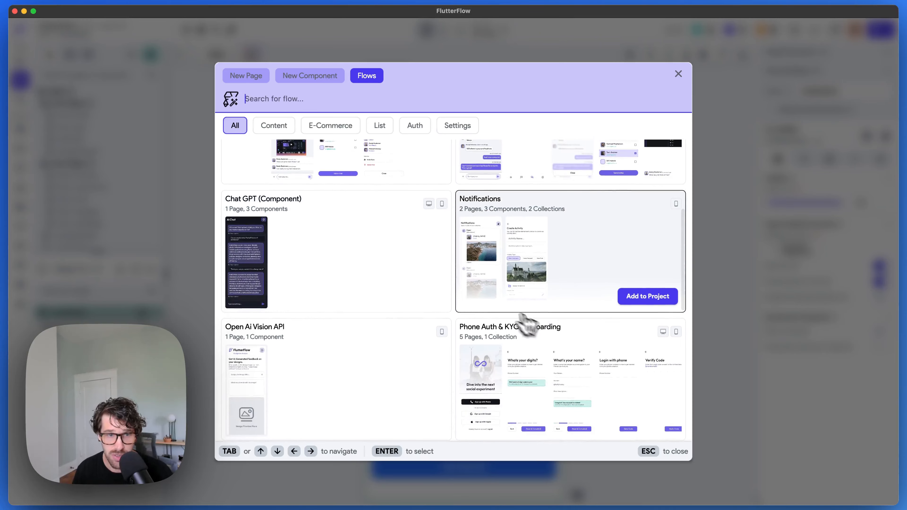
pyautogui.scroll(-2, 354, 263)
pyautogui.scroll(1, 314, 233)
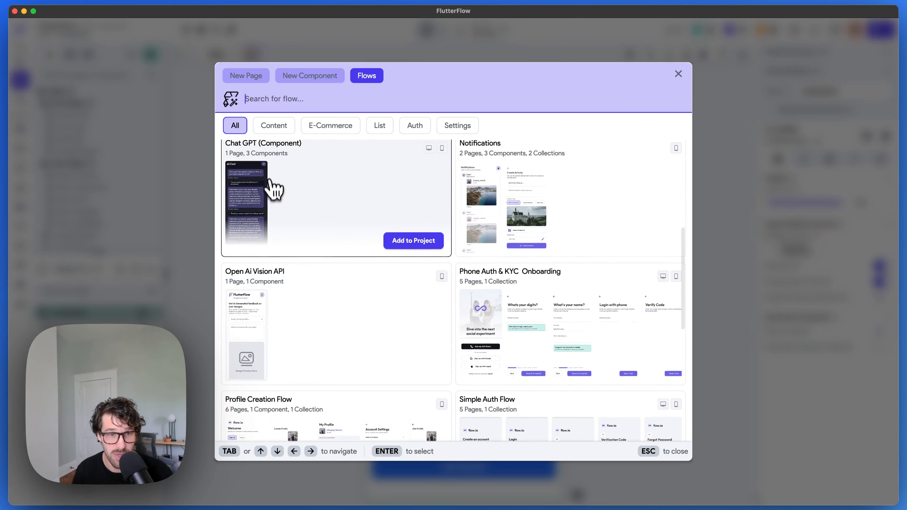
pyautogui.scroll(-4, 314, 206)
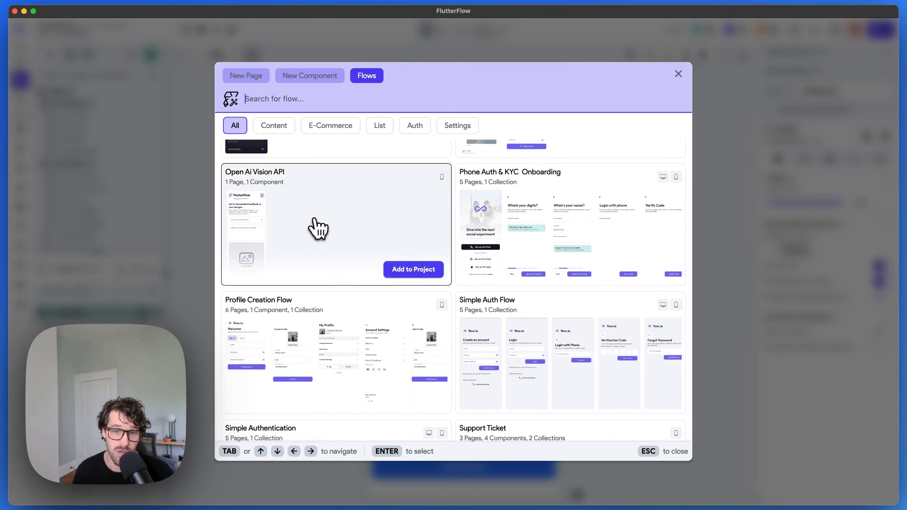
pyautogui.scroll(-4, 314, 219)
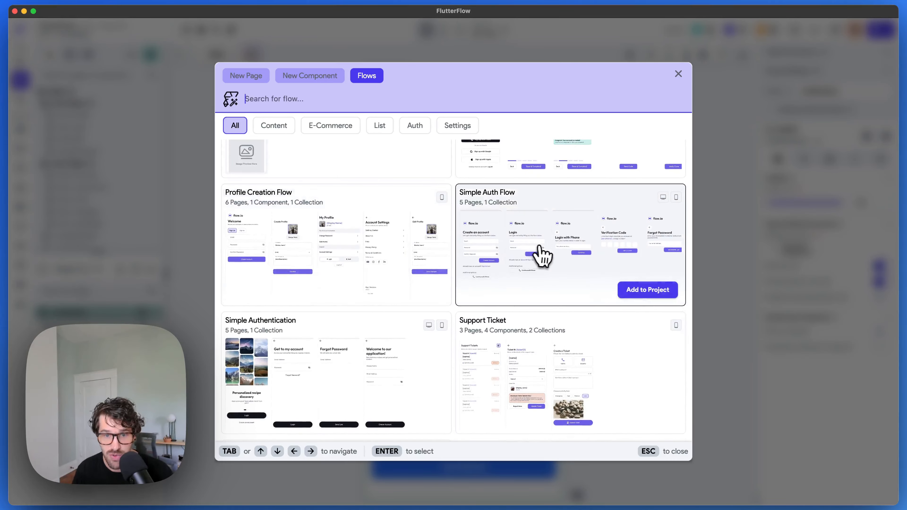
pyautogui.scroll(-2, 543, 258)
pyautogui.scroll(-1, 550, 302)
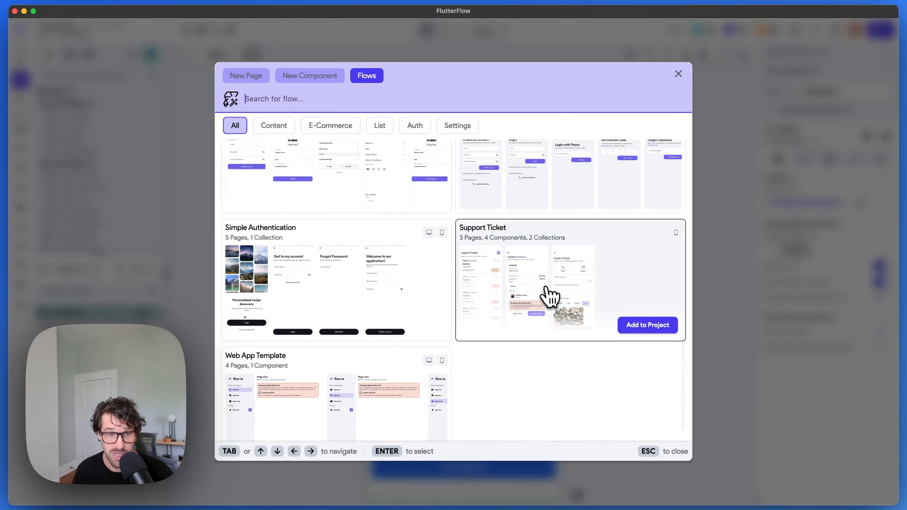
pyautogui.scroll(-2, 550, 300)
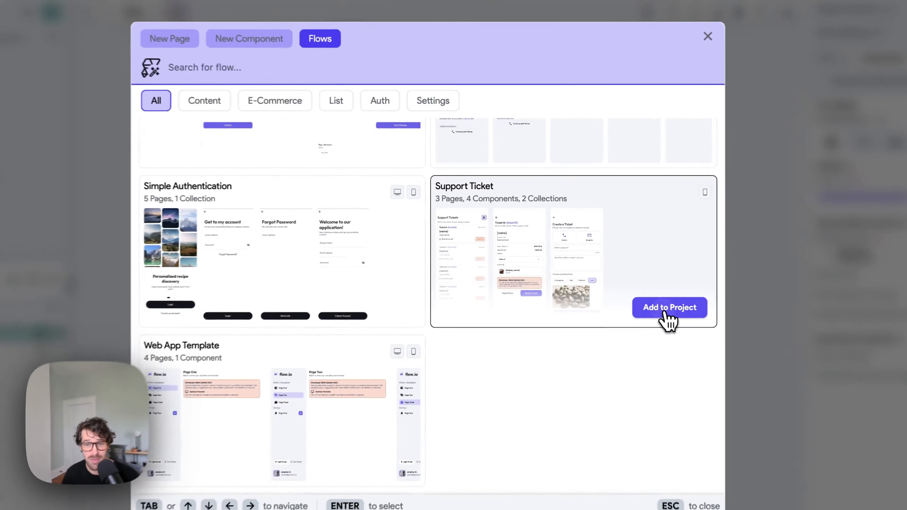
# Step: Add the Support Ticket flow to the project, accepting the merge of new fields into users
pyautogui.click(635, 293)
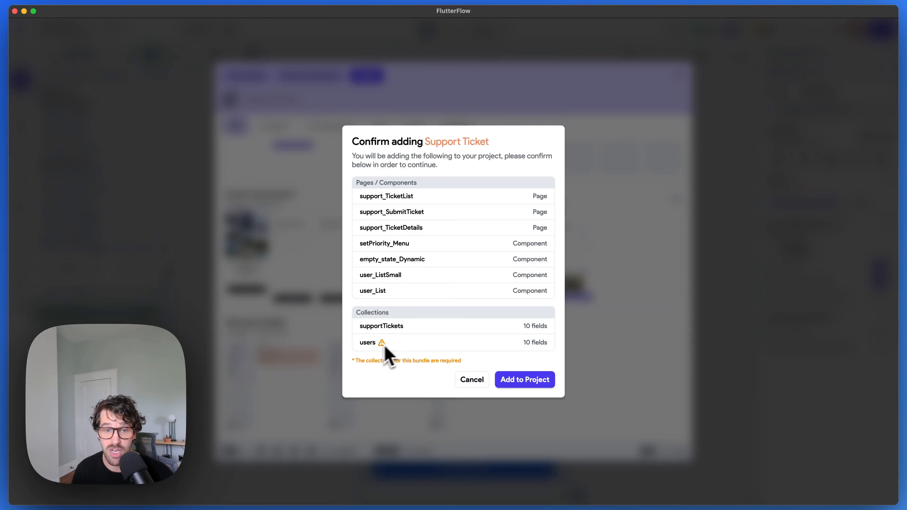
pyautogui.moveTo(382, 347)
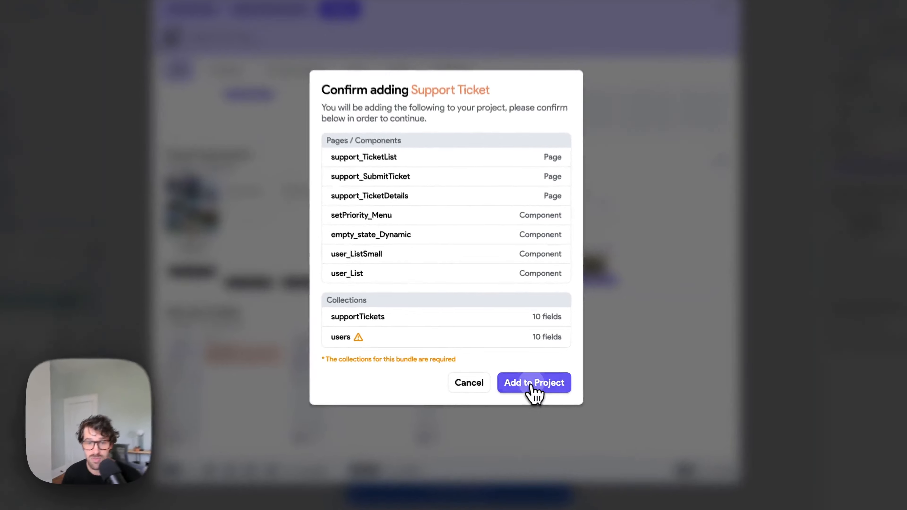
pyautogui.click(525, 380)
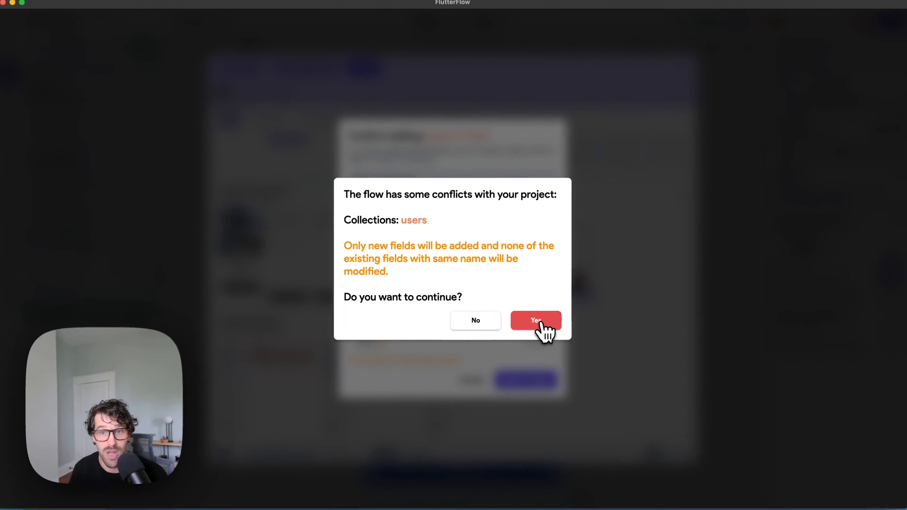
pyautogui.click(537, 321)
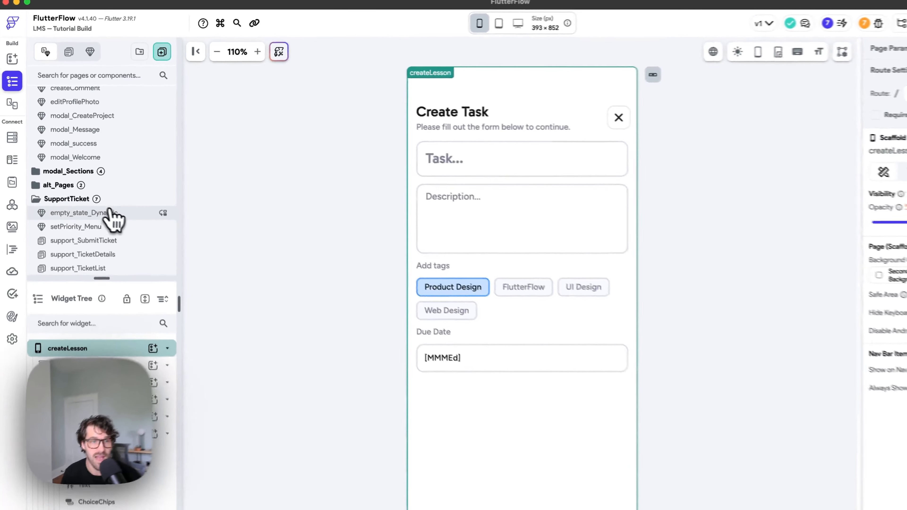
# Step: Review empty_state_Dynamic, setPriority_Menu, support_SubmitTicket and support_TicketDetails in turn
pyautogui.click(111, 213)
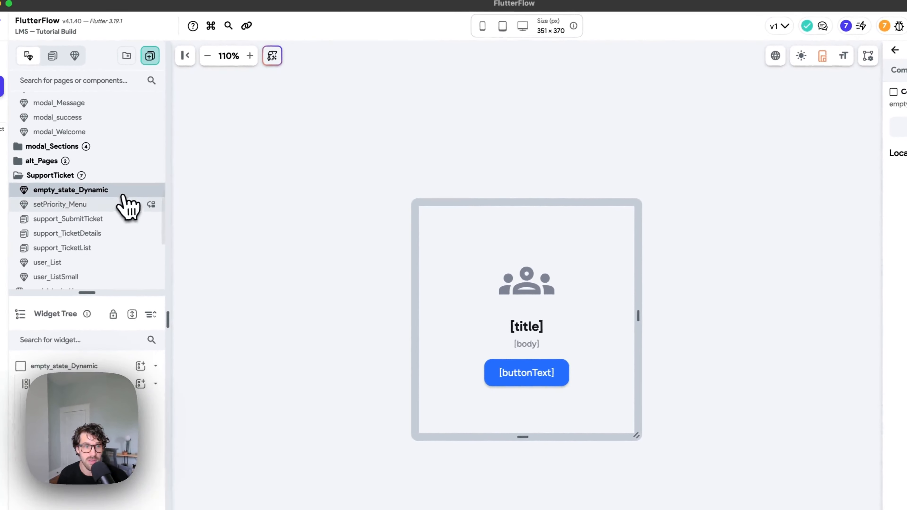
pyautogui.click(120, 204)
pyautogui.click(114, 219)
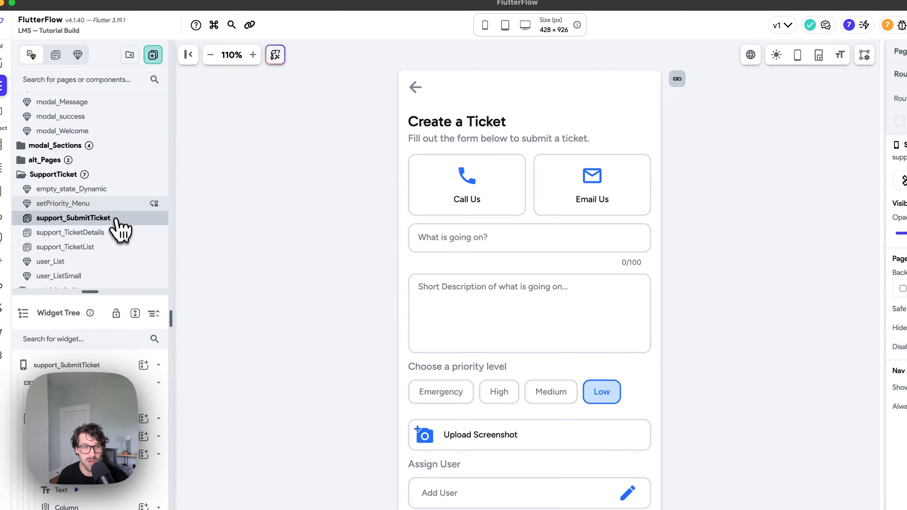
pyautogui.click(118, 204)
pyautogui.click(116, 219)
pyautogui.click(114, 233)
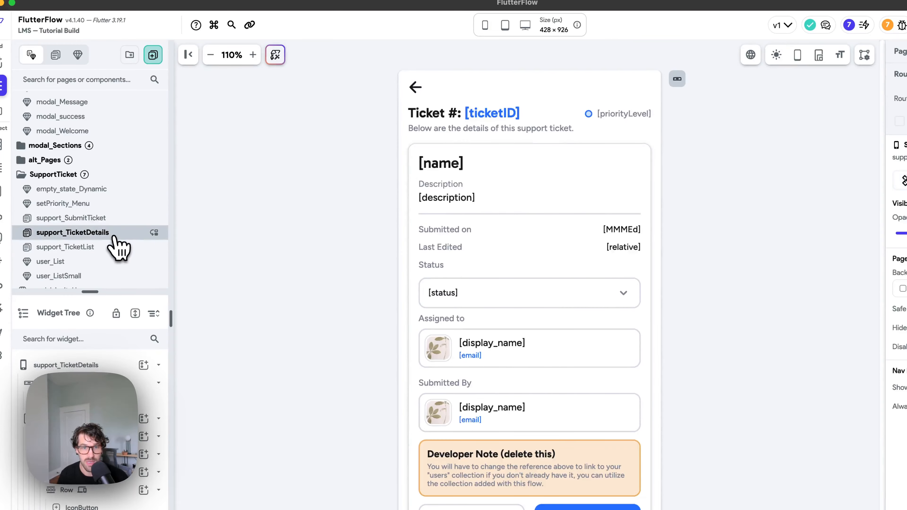
pyautogui.scroll(-3, 431, 207)
pyautogui.scroll(3, 434, 214)
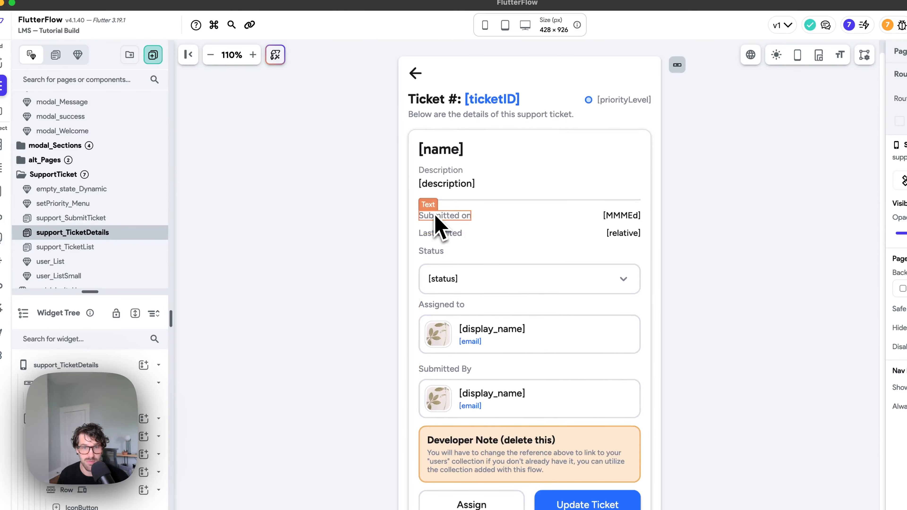
pyautogui.scroll(-1, 121, 233)
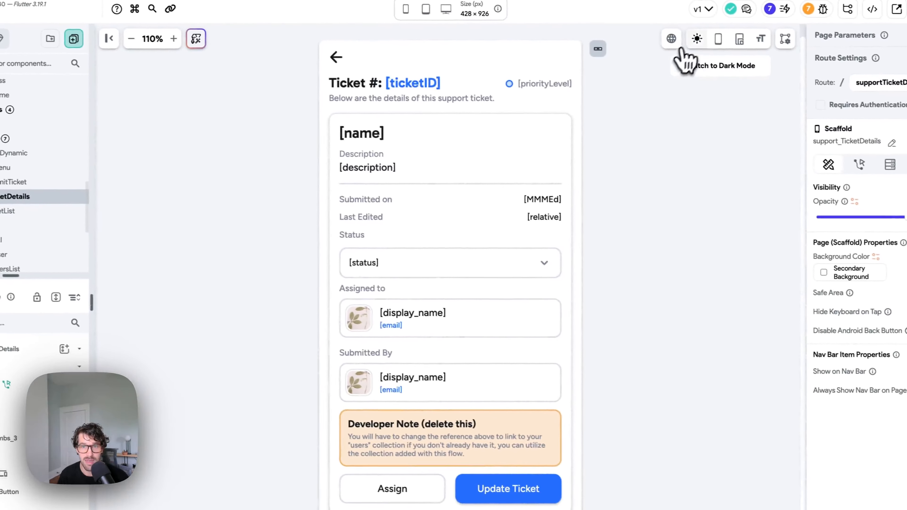
# Step: Preview support_TicketDetails in dark mode, then light, then dark again
pyautogui.click(694, 40)
pyautogui.scroll(-1, 420, 257)
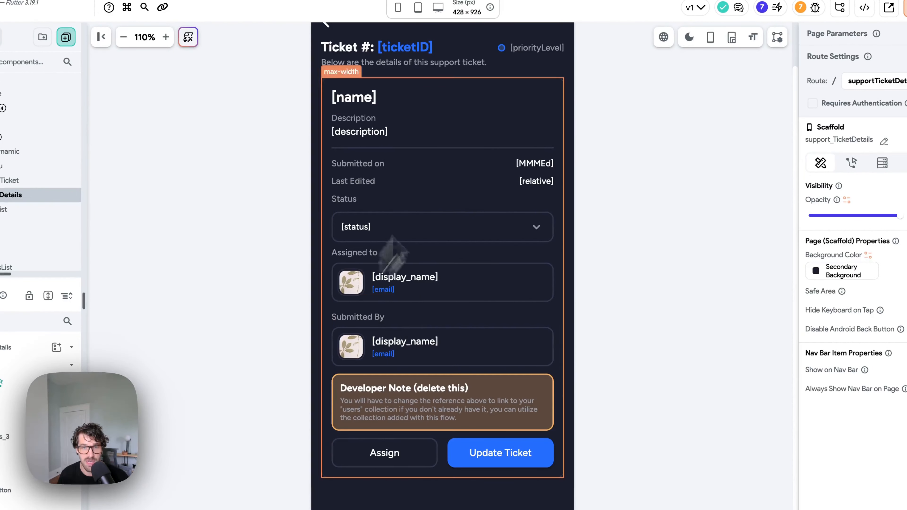
pyautogui.click(690, 37)
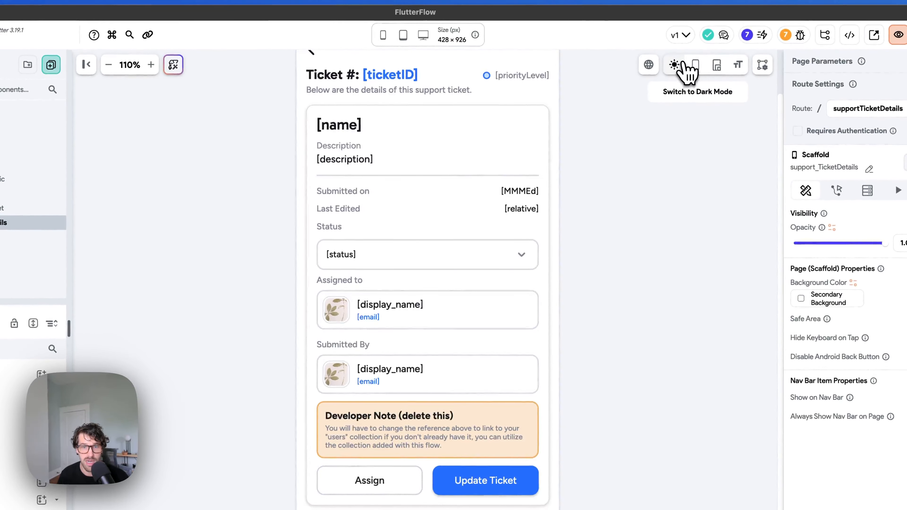
pyautogui.click(689, 70)
# Step: Open support_TicketList in light mode and inspect its [status] chip container
pyautogui.click(102, 226)
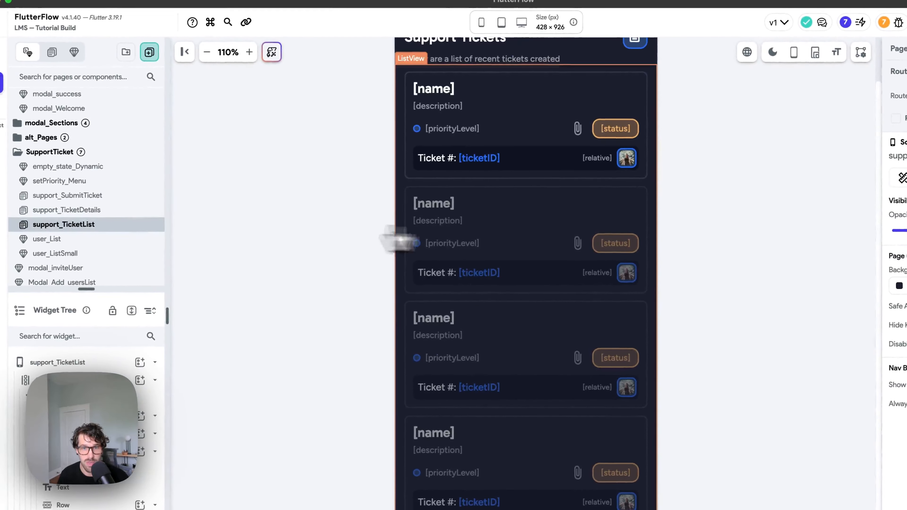
pyautogui.scroll(-1, 520, 234)
pyautogui.scroll(2, 522, 234)
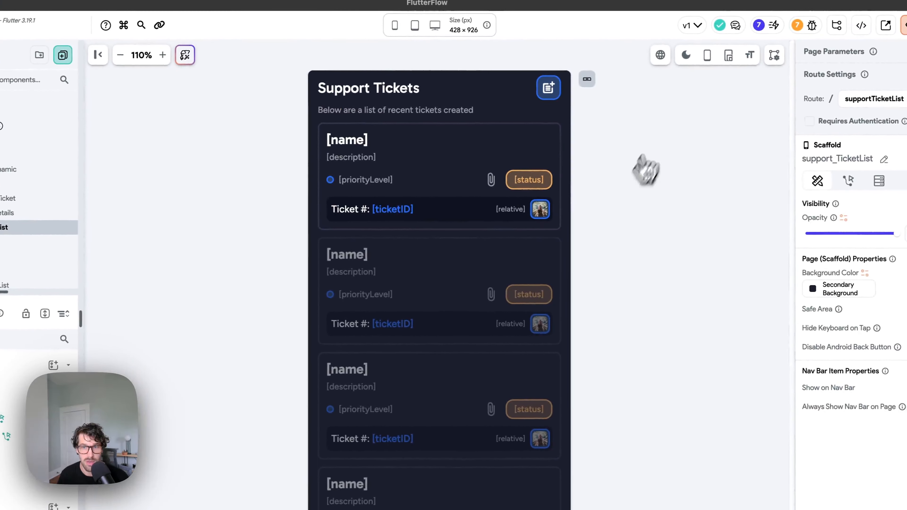
pyautogui.click(685, 56)
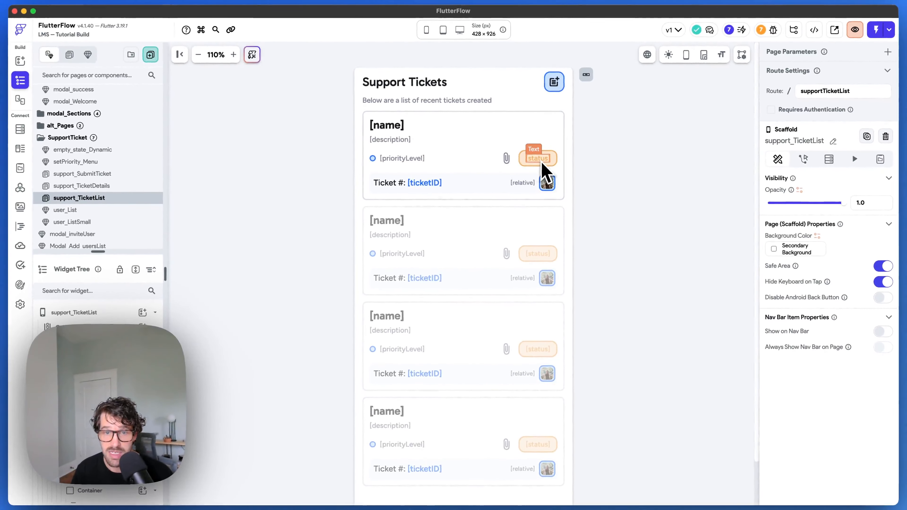
pyautogui.click(549, 166)
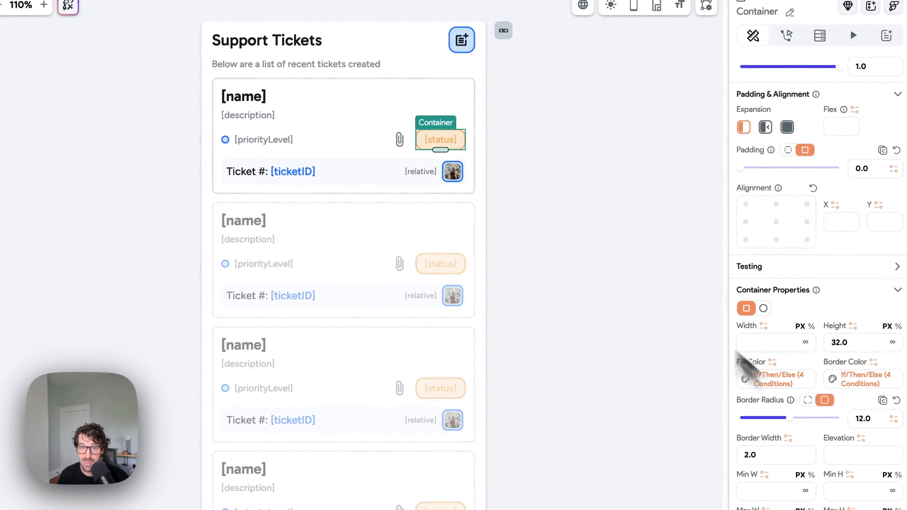
pyautogui.click(523, 226)
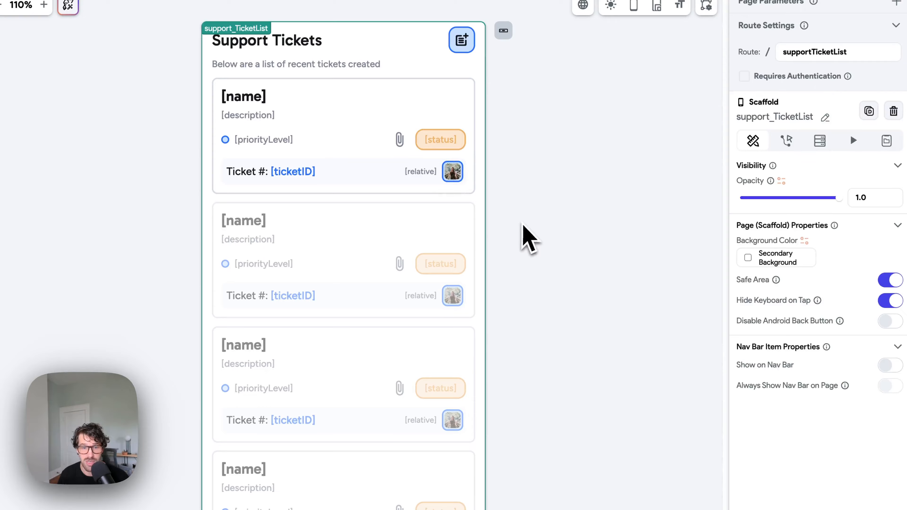
pyautogui.scroll(-3, 445, 222)
pyautogui.scroll(4, 446, 223)
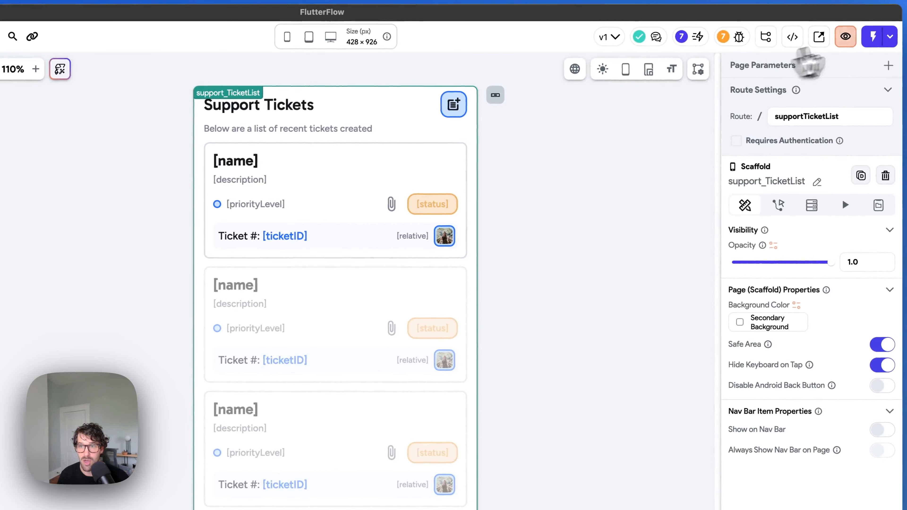
# Step: Check the ticket list and new-ticket icon on Main_messages, then show the users Firestore schema
pyautogui.click(891, 40)
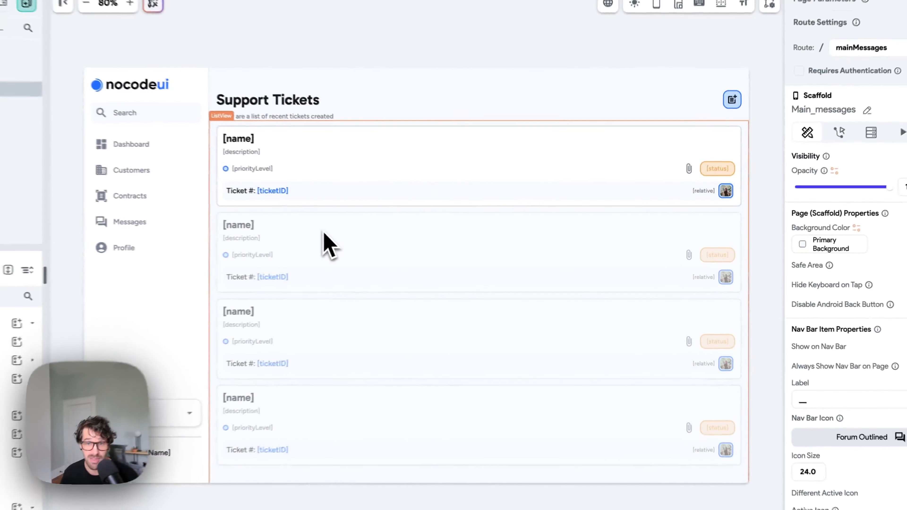
pyautogui.click(397, 330)
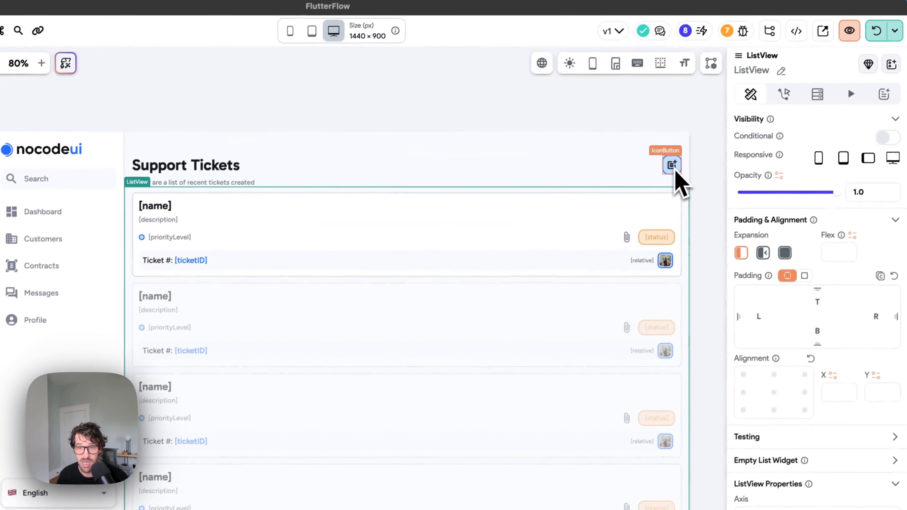
pyautogui.click(667, 173)
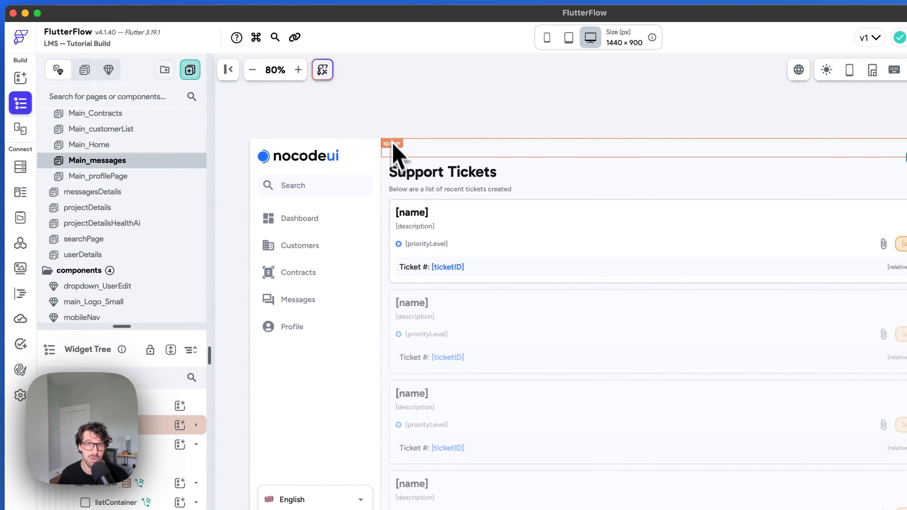
pyautogui.click(21, 167)
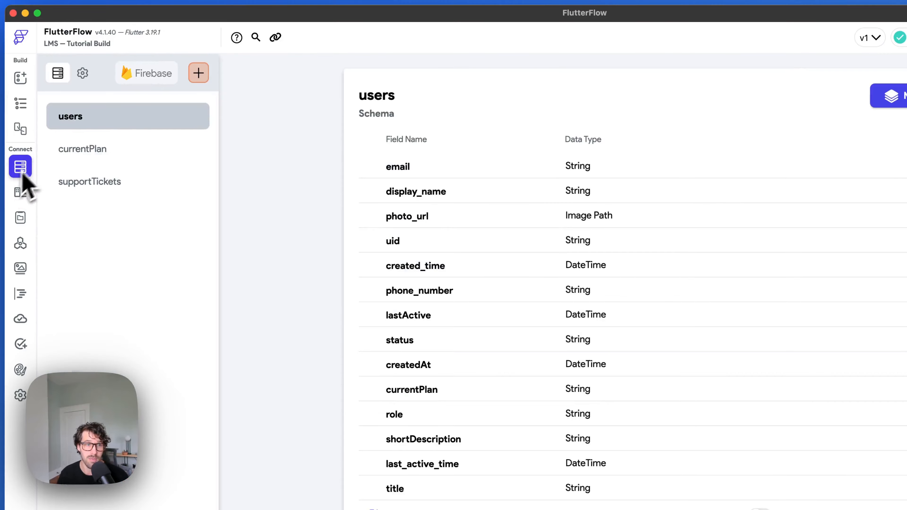
# Step: Limit supportTickets Write to Tagged Users via the owner field and save the rule
pyautogui.click(83, 73)
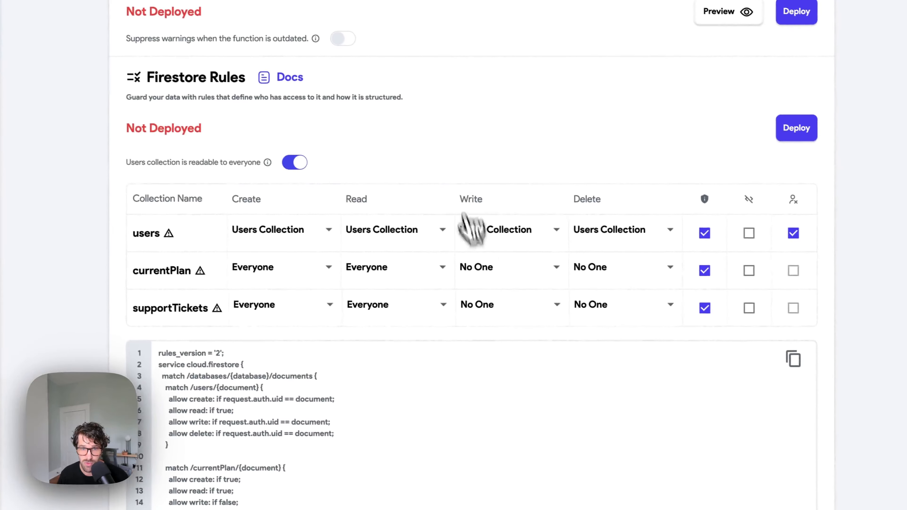
pyautogui.click(496, 304)
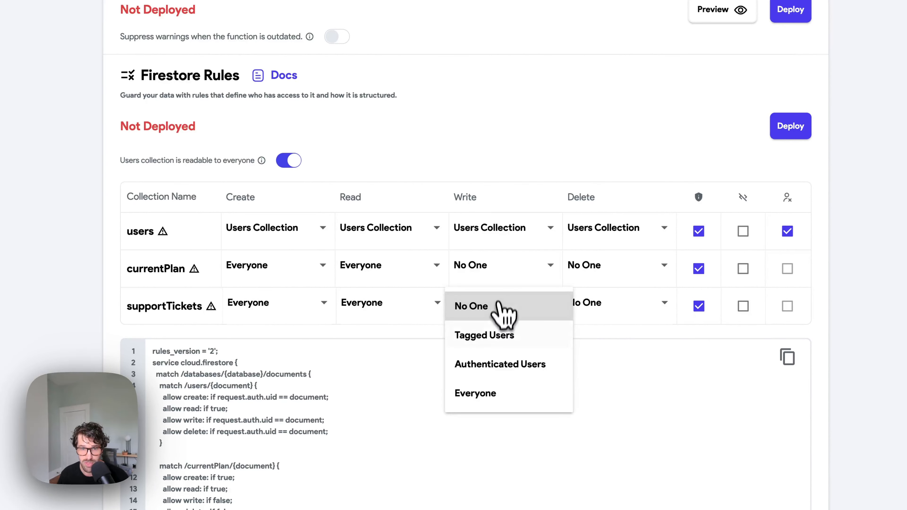
pyautogui.click(487, 337)
pyautogui.click(364, 257)
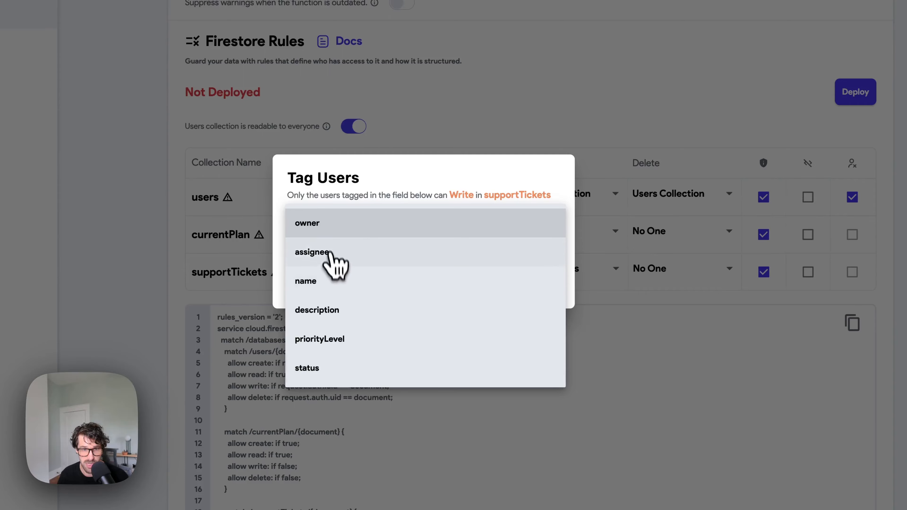
pyautogui.click(327, 227)
pyautogui.click(537, 285)
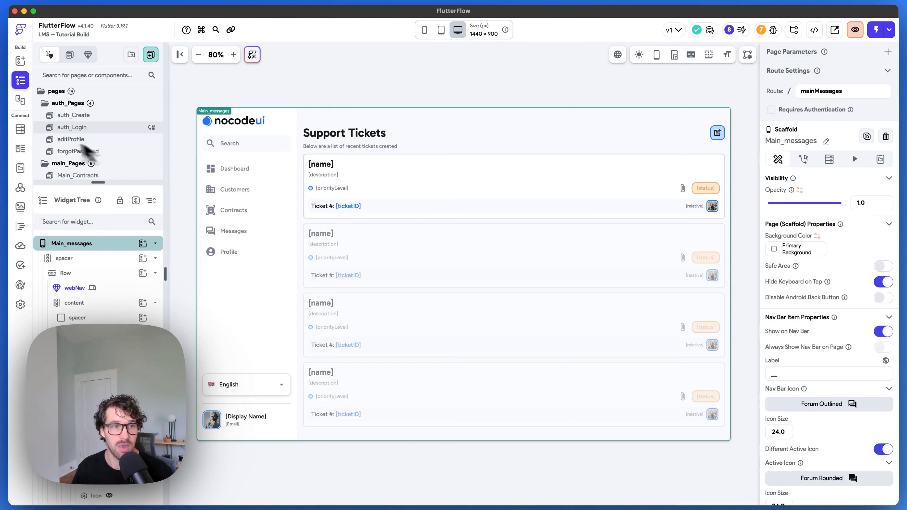
# Step: Deploy the changed Firestore rules after reviewing the diff, then return to the page editor
pyautogui.click(29, 132)
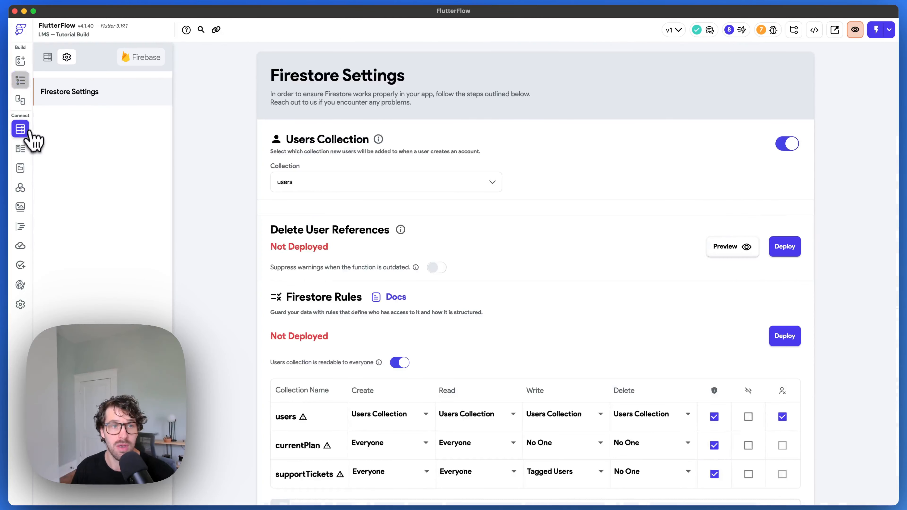
pyautogui.scroll(-3, 488, 203)
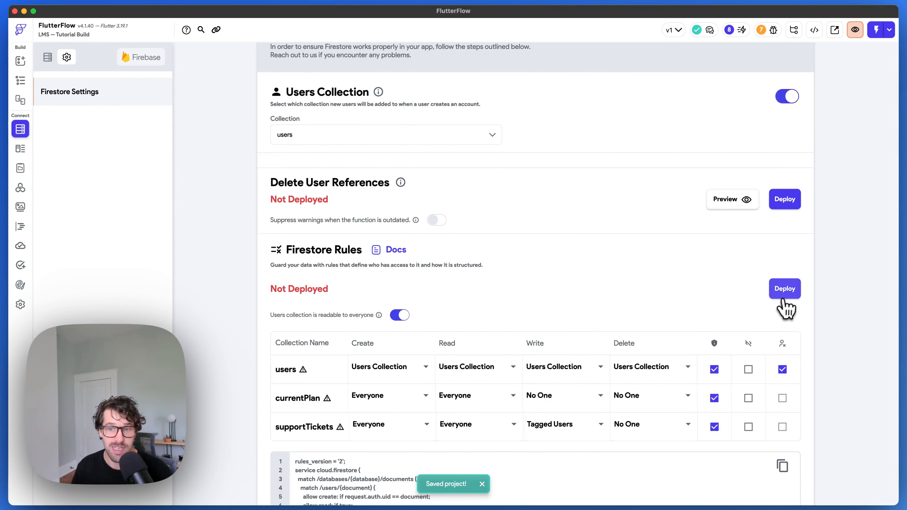
pyautogui.click(785, 292)
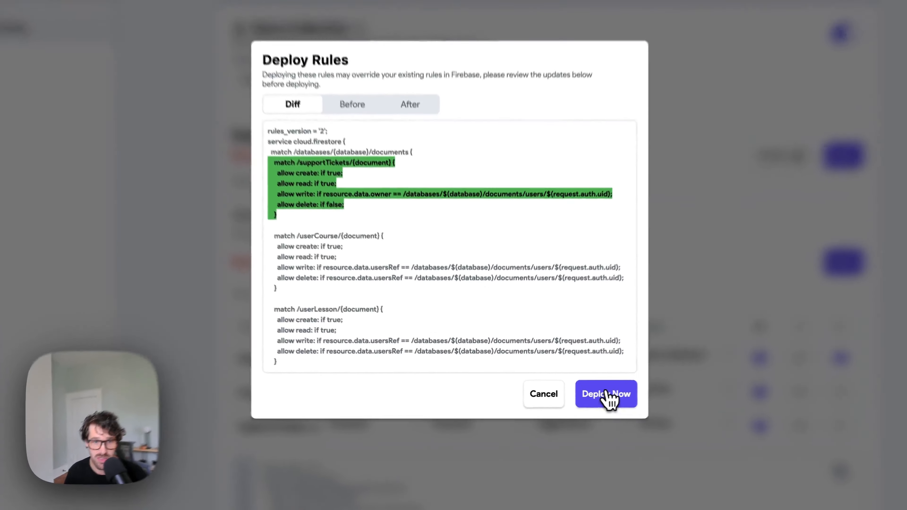
pyautogui.click(585, 399)
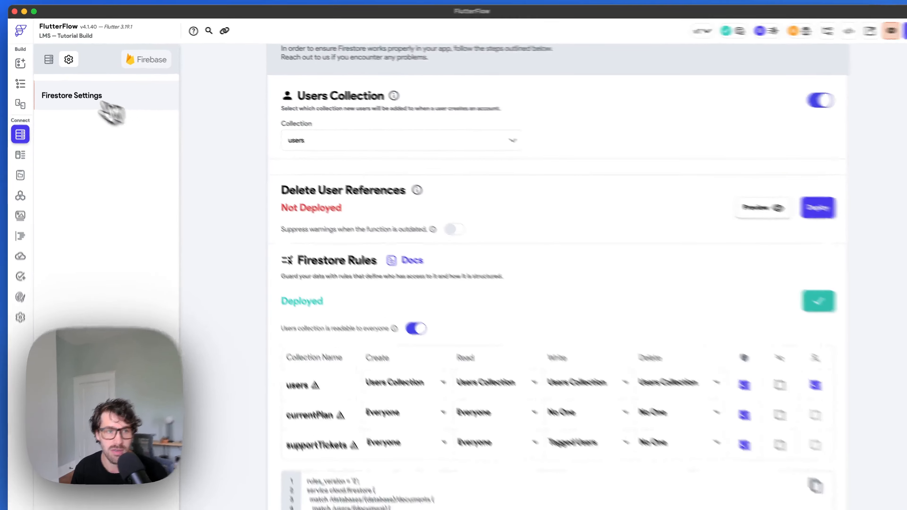
pyautogui.click(20, 100)
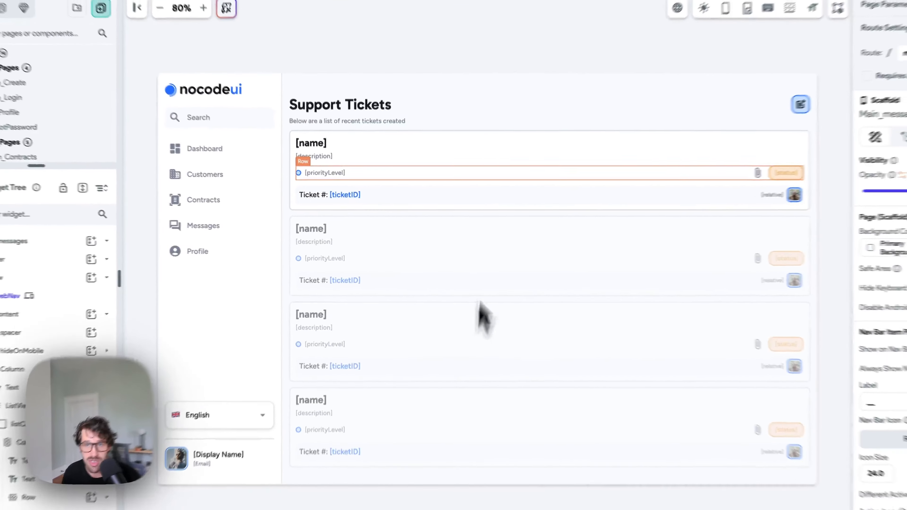
# Step: Save the project with Cmd+S and start a local Devices test run of the app
pyautogui.press('super+s')
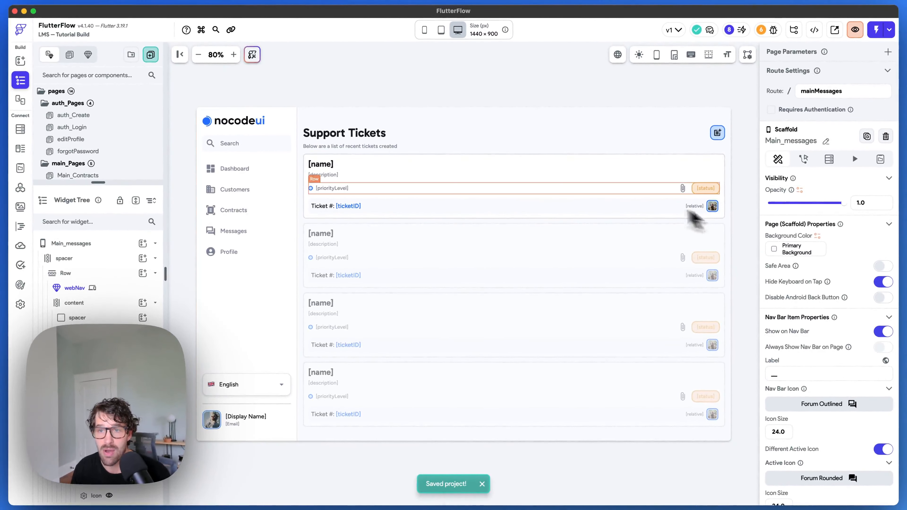
pyautogui.click(889, 29)
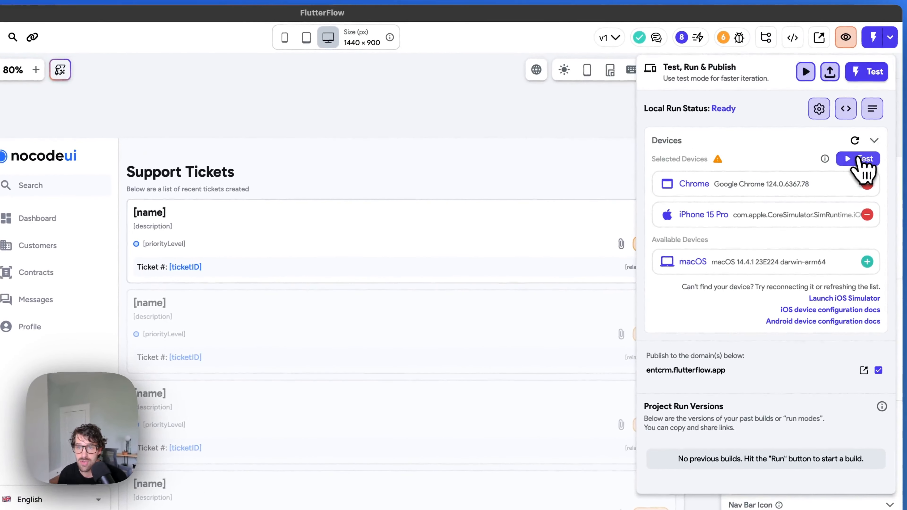
pyautogui.click(861, 159)
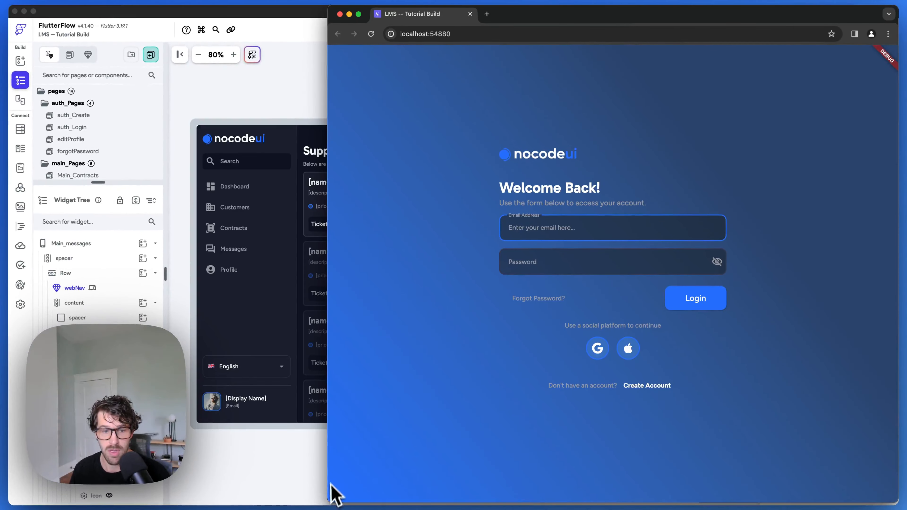
# Step: Widen the browser and log in to the test app with the account email and password
pyautogui.moveTo(328, 502); pyautogui.dragTo(258, 501)
pyautogui.click(525, 225)
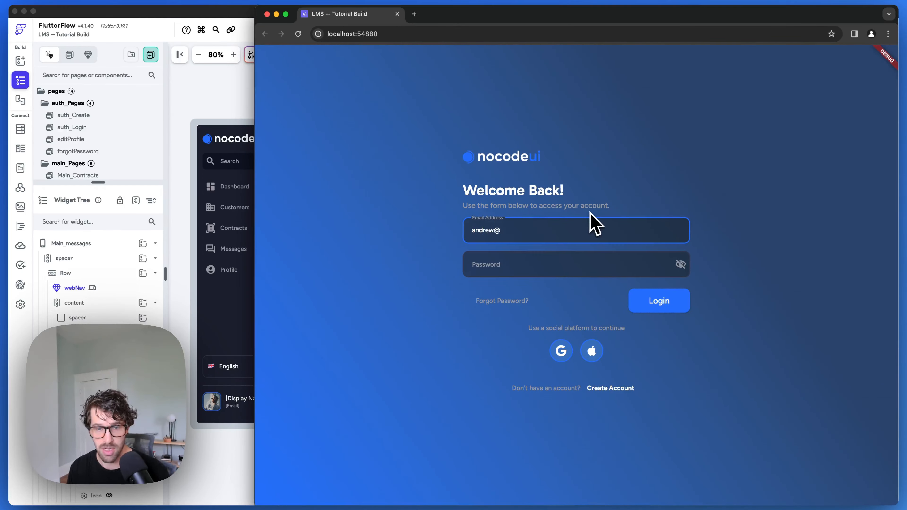
pyautogui.press('Tab')
pyautogui.write('••••••••')
pyautogui.click(660, 303)
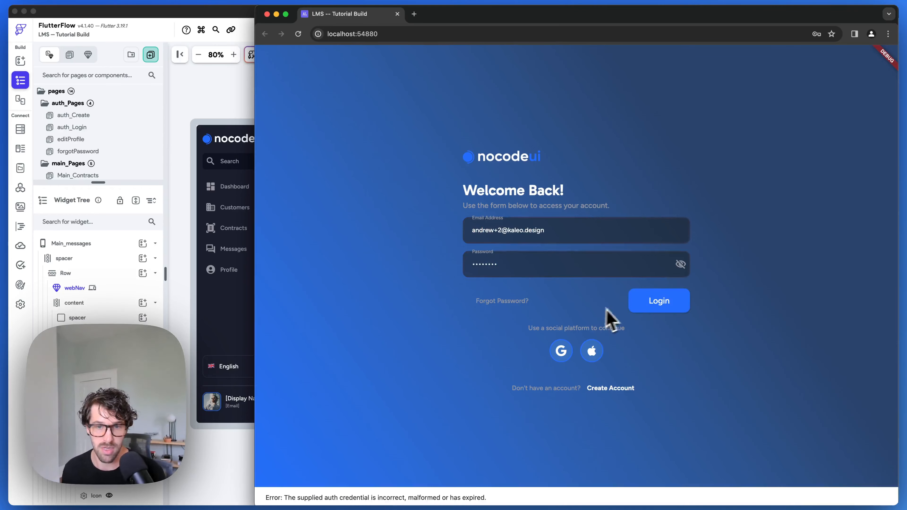
pyautogui.click(589, 267)
pyautogui.write('•••••••••')
pyautogui.click(654, 304)
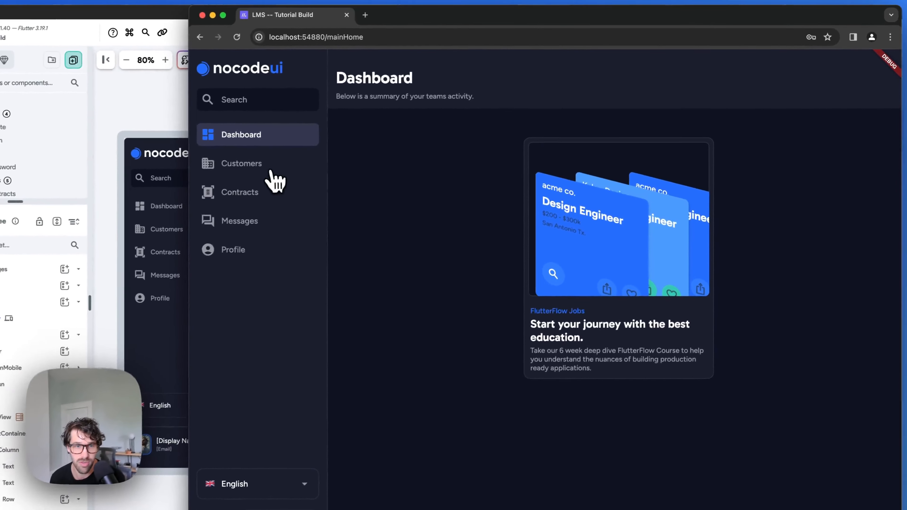
# Step: Go to the Messages Support Tickets page and open the Create a Ticket form
pyautogui.click(272, 172)
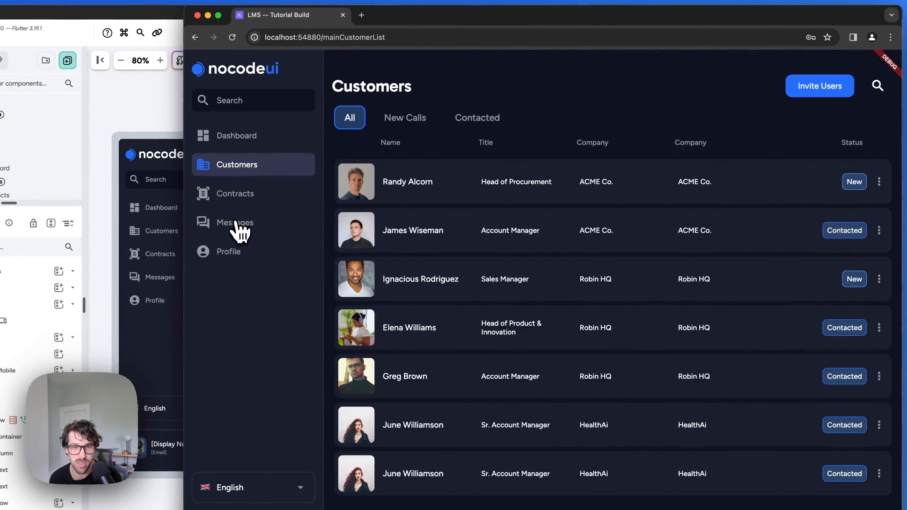
pyautogui.click(238, 223)
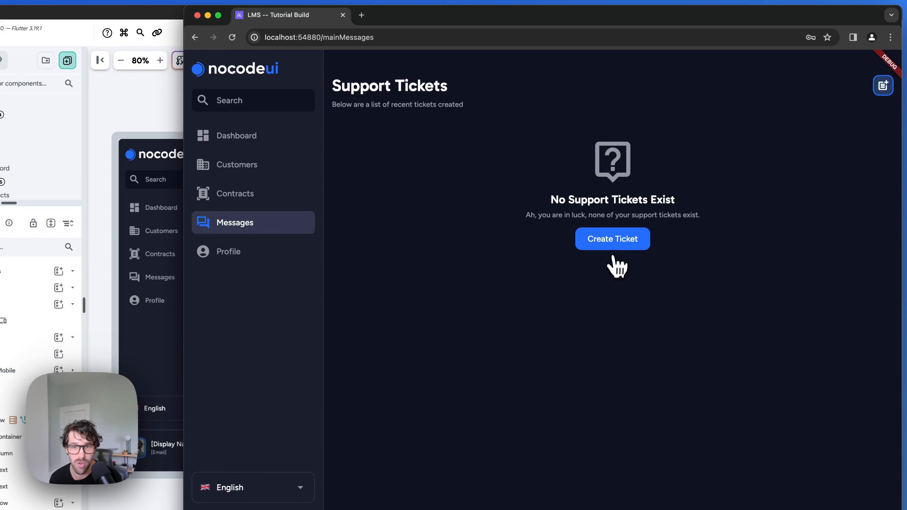
pyautogui.click(882, 87)
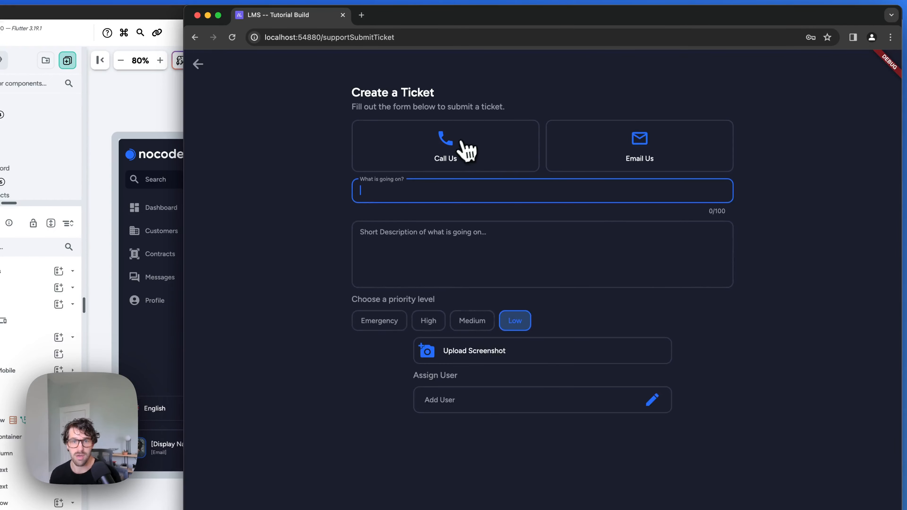
# Step: Dismiss the call-us prompt and fill in the ticket title and description 'I want to showcase an a…'
pyautogui.click(455, 148)
pyautogui.click(604, 136)
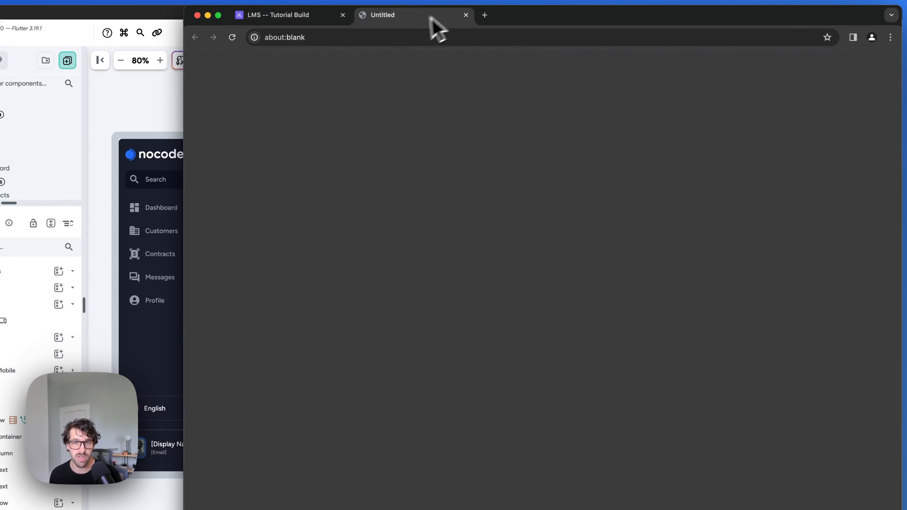
pyautogui.click(465, 15)
pyautogui.click(420, 184)
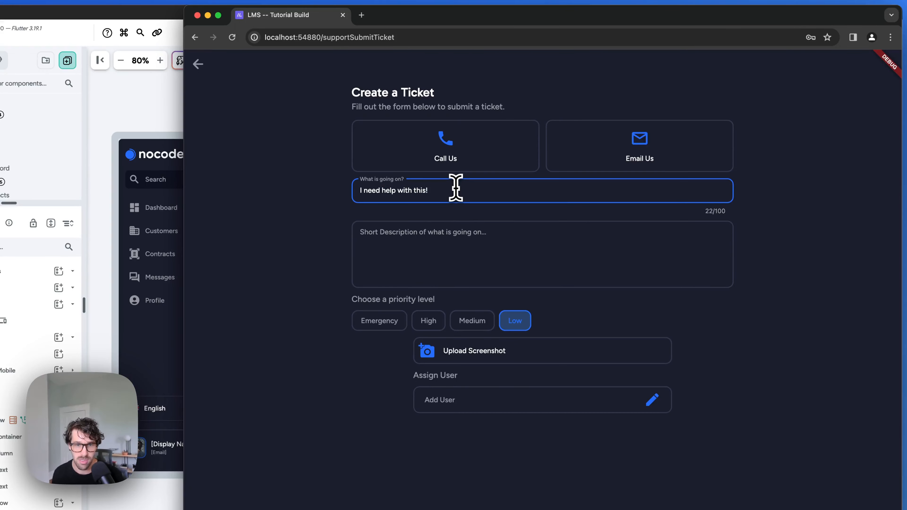
pyautogui.click(454, 247)
pyautogui.write('I want to showcase ')
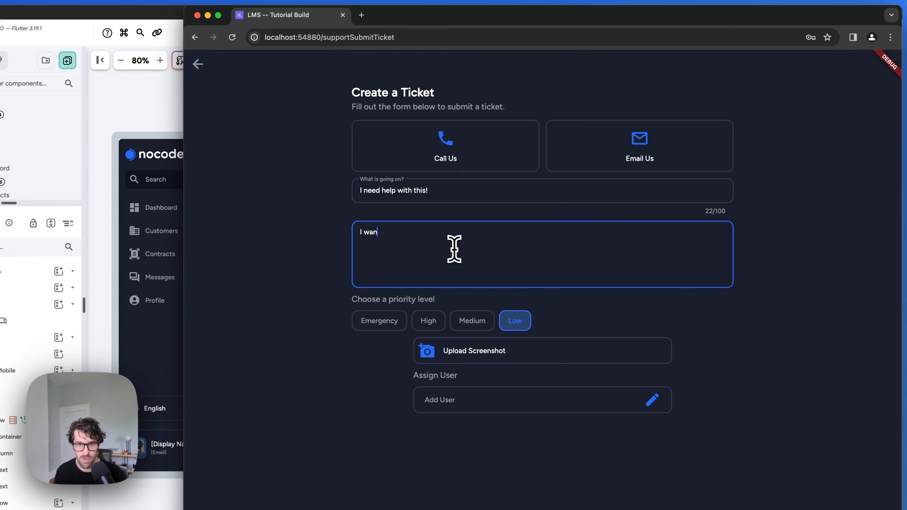
pyautogui.write('an amazing flow.')
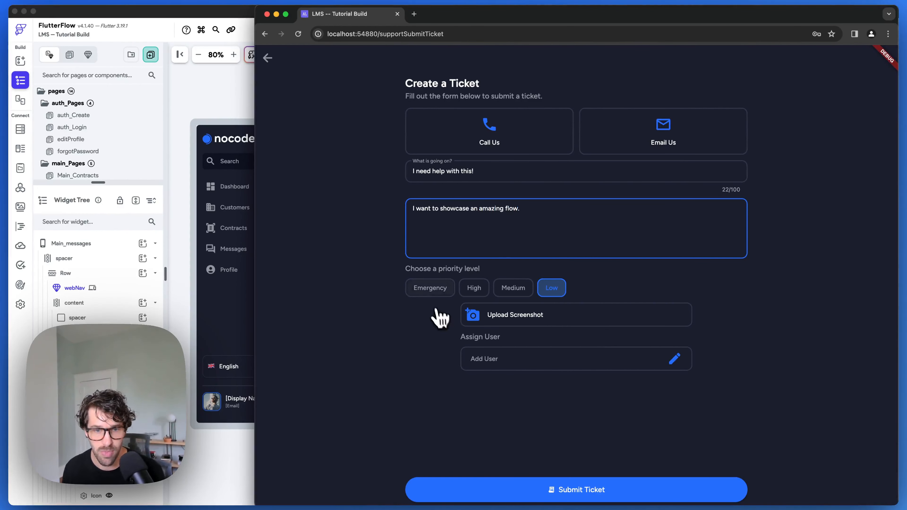
# Step: Mark the ticket Emergency, assign a user, submit it, and return to FlutterFlow
pyautogui.click(431, 289)
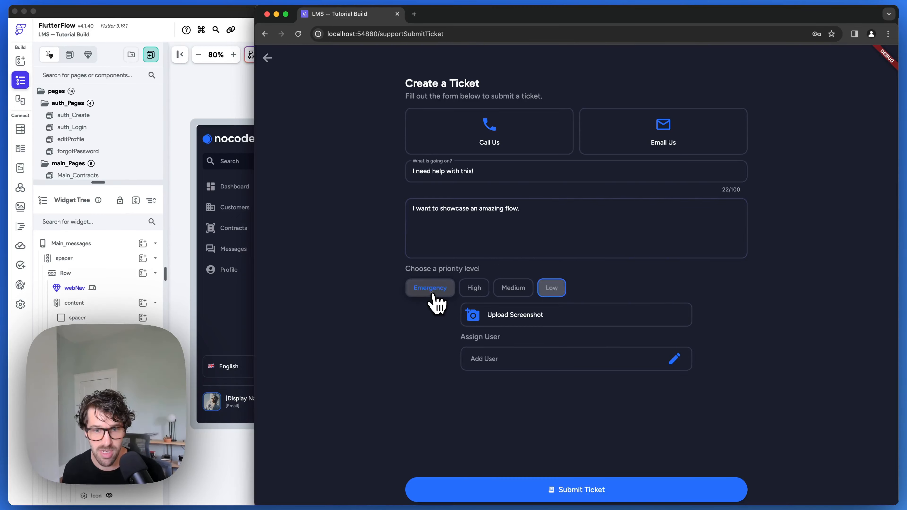
pyautogui.click(494, 360)
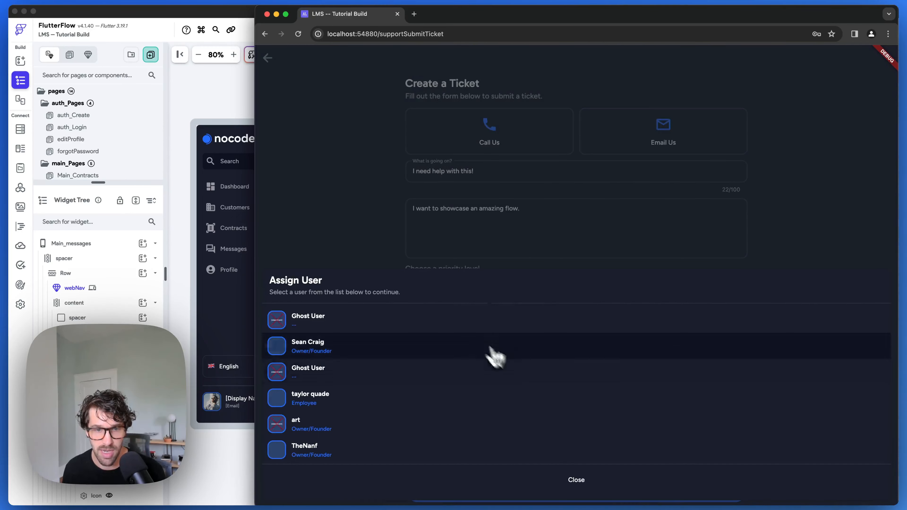
pyautogui.click(341, 321)
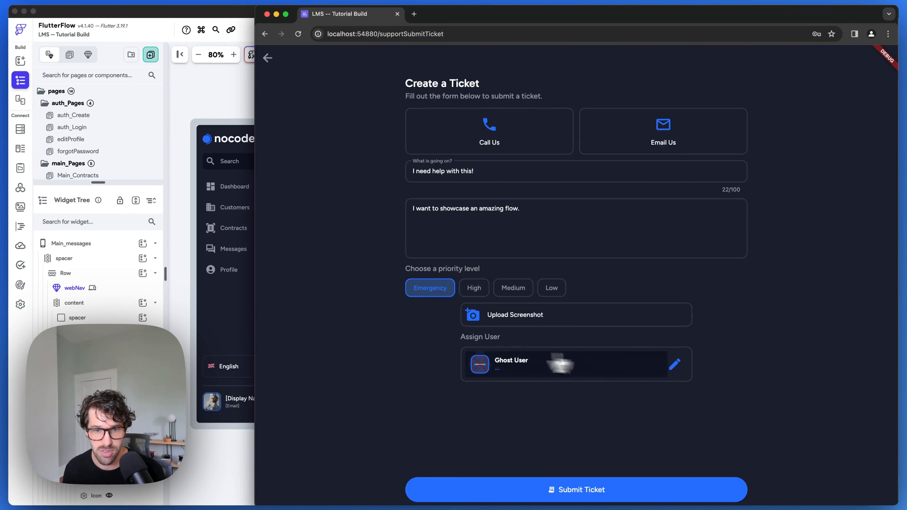
pyautogui.click(585, 495)
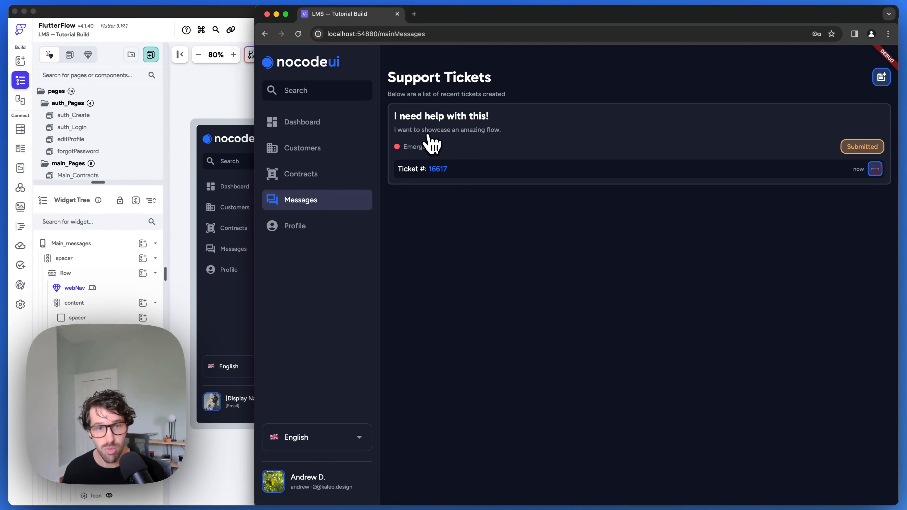
pyautogui.press('super+Tab')
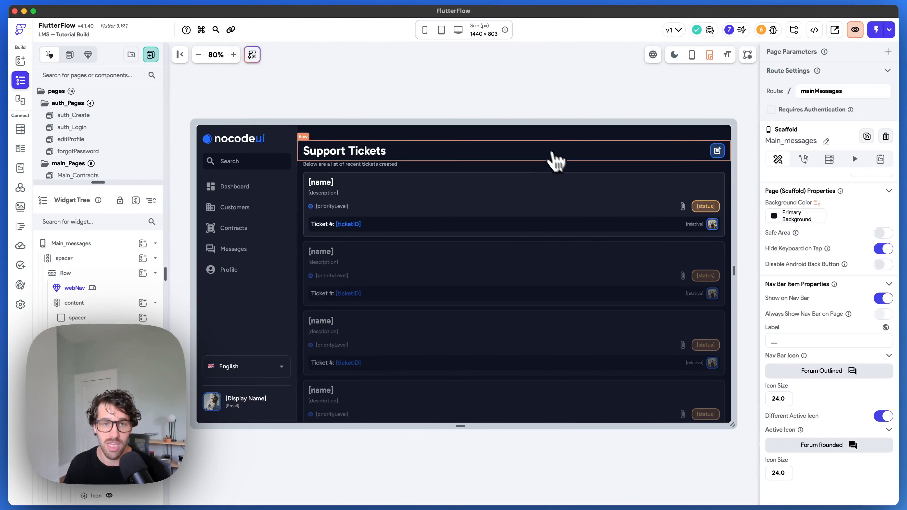